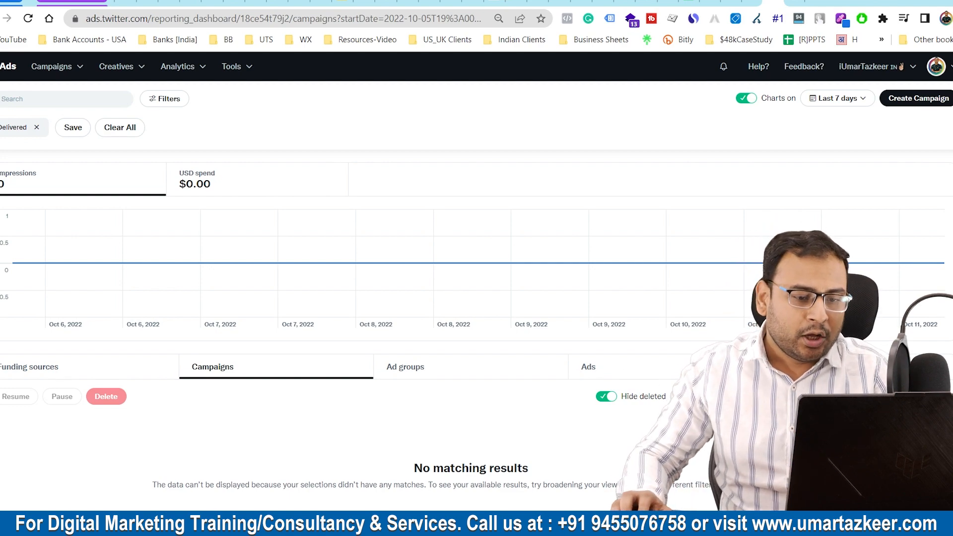
# Step: Examine the website's Thank you Page and the URL that marks a completed conversion
pyautogui.click(795, 3)
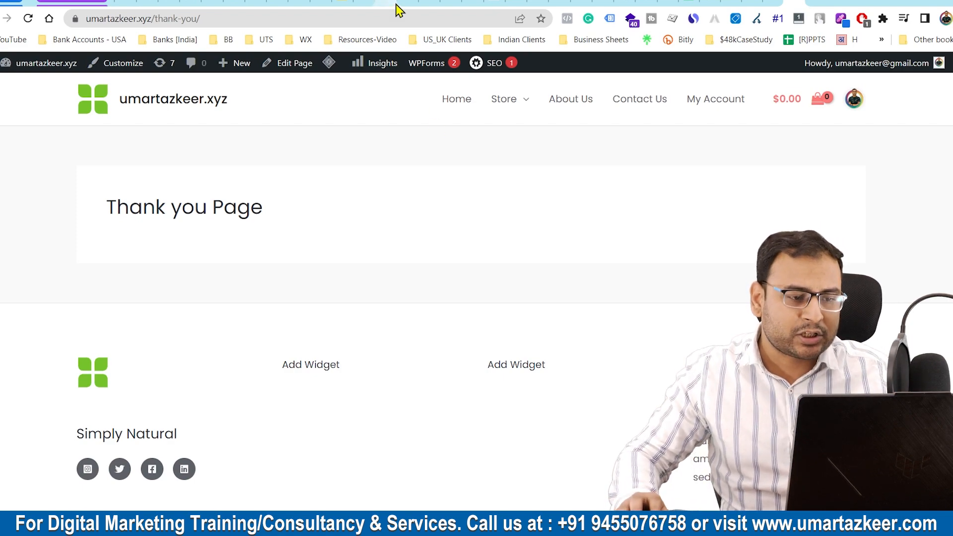
pyautogui.click(404, 17)
pyautogui.click(417, 18)
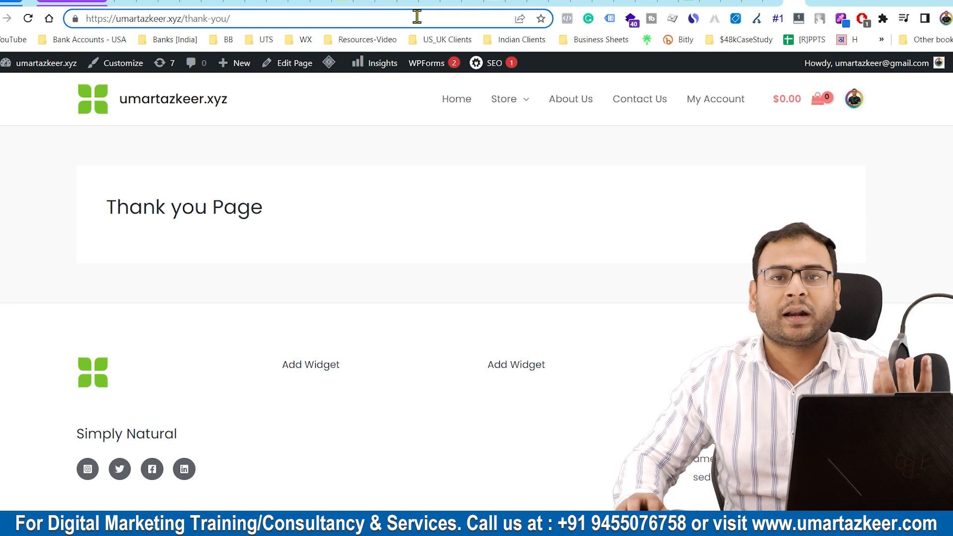
pyautogui.hotkey('ctrl', 'a')
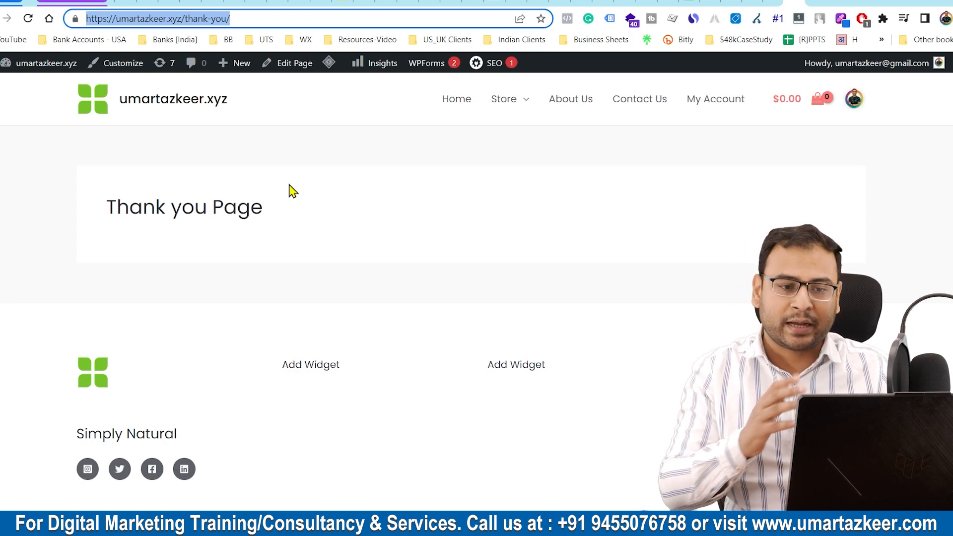
# Step: Return to Twitter Ads and open the Events manager overview for the Twitter pixel
pyautogui.click(773, 2)
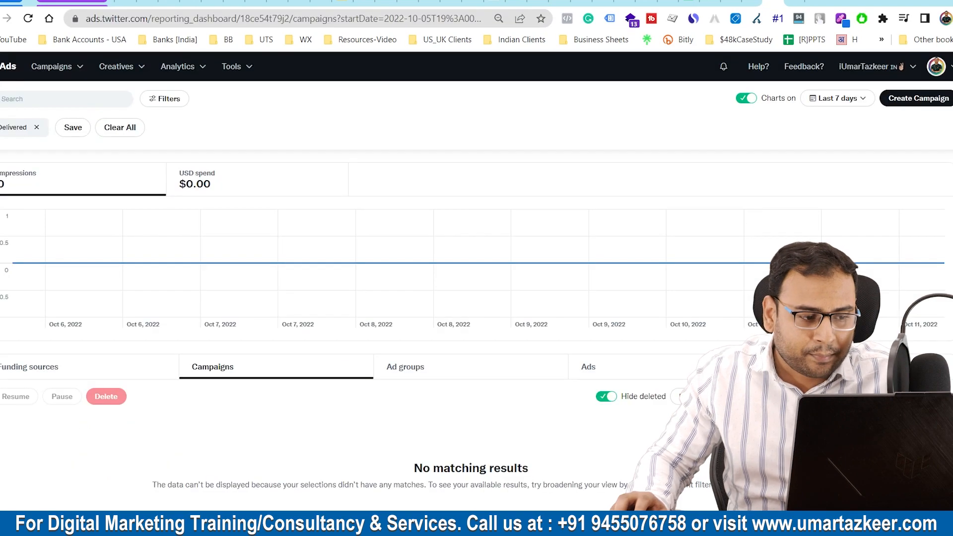
pyautogui.click(229, 67)
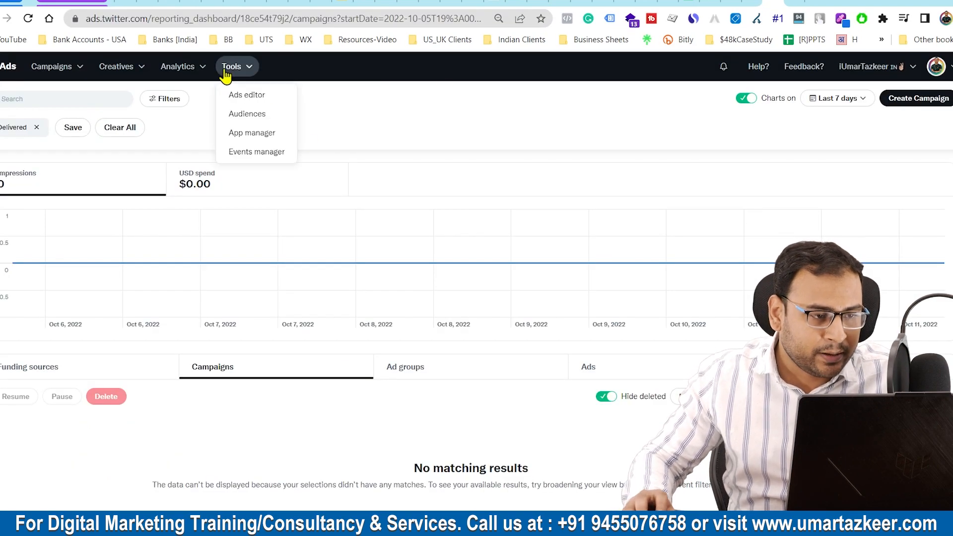
pyautogui.click(267, 158)
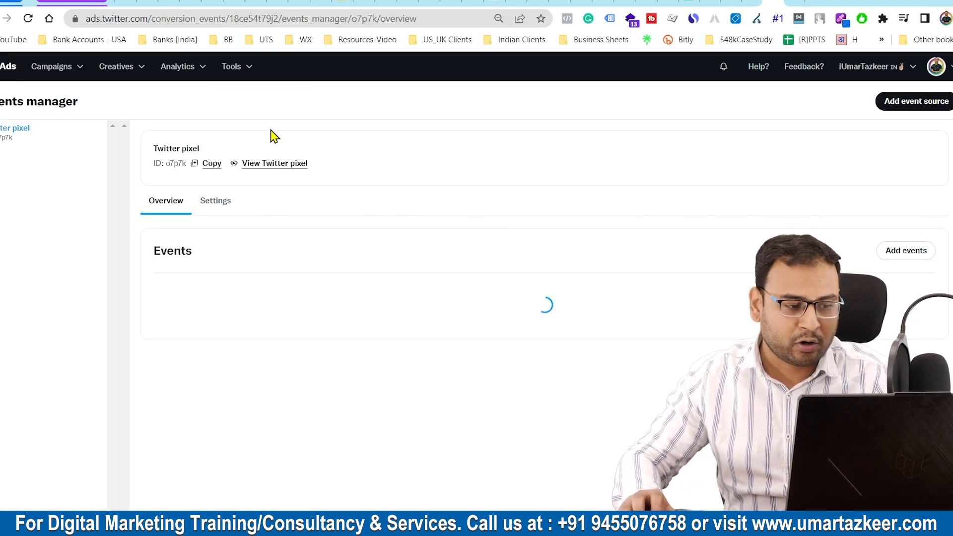
pyautogui.scroll(-2, 420, 223)
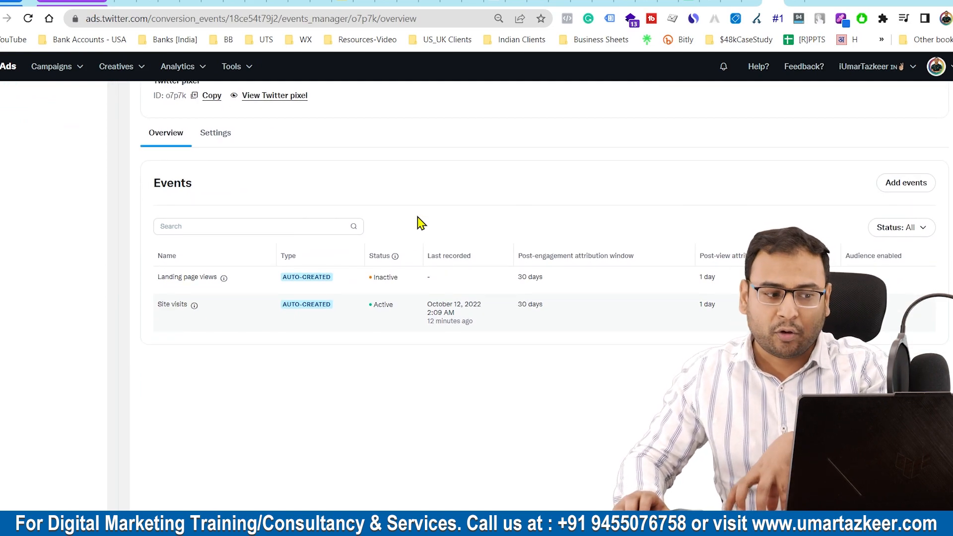
# Step: Review the auto-created Landing page views and Site visits events in the pixel's event list
pyautogui.moveTo(153, 283); pyautogui.dragTo(209, 279)
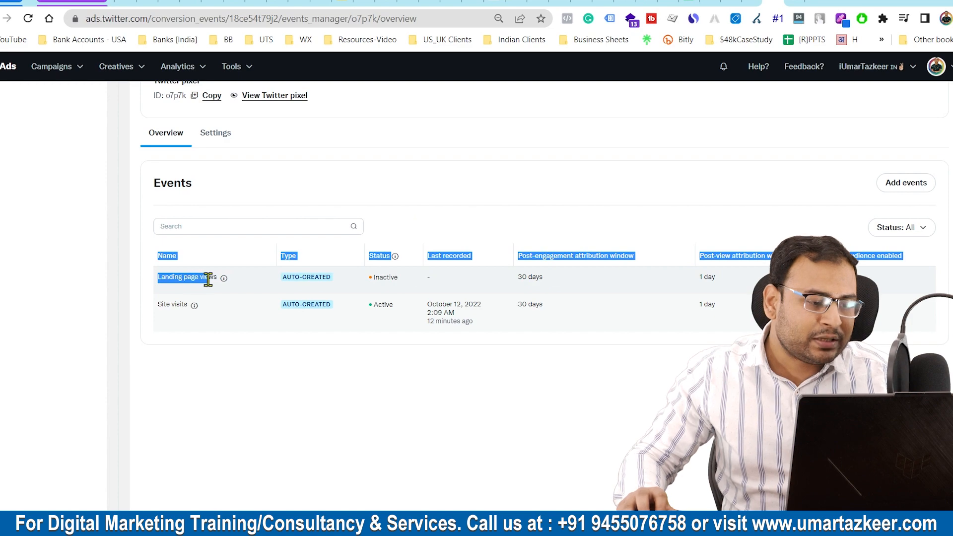
pyautogui.click(214, 322)
pyautogui.moveTo(156, 309); pyautogui.dragTo(176, 308)
pyautogui.click(193, 332)
pyautogui.click(177, 307)
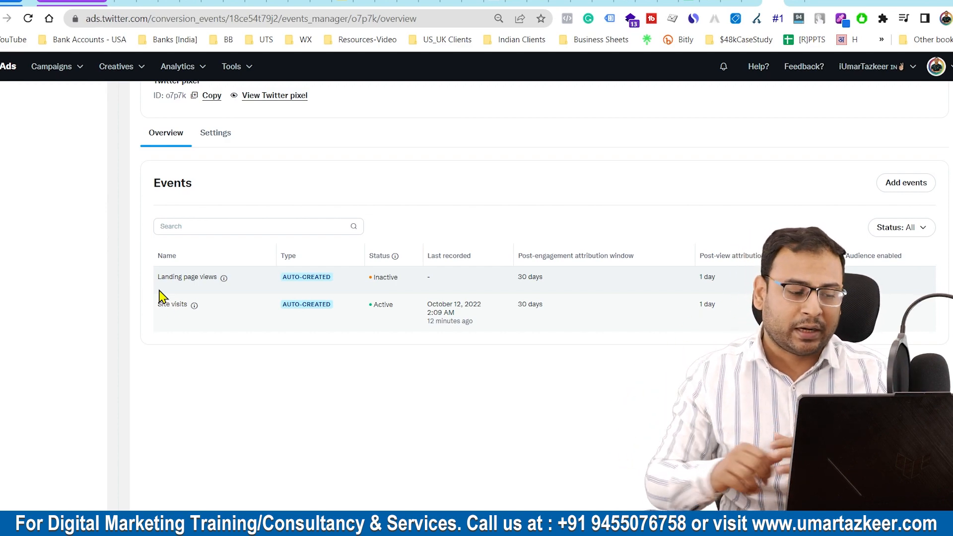
pyautogui.moveTo(154, 307); pyautogui.dragTo(184, 305)
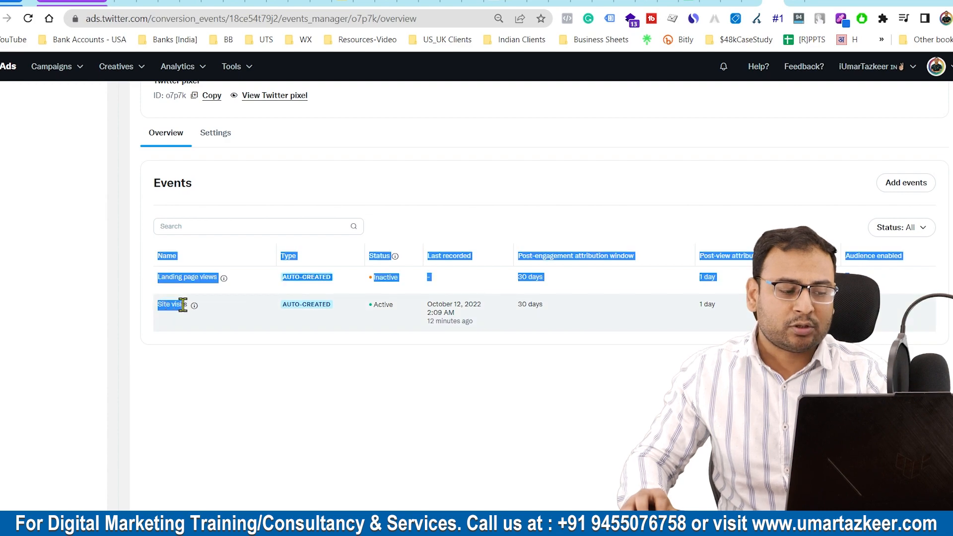
pyautogui.click(183, 319)
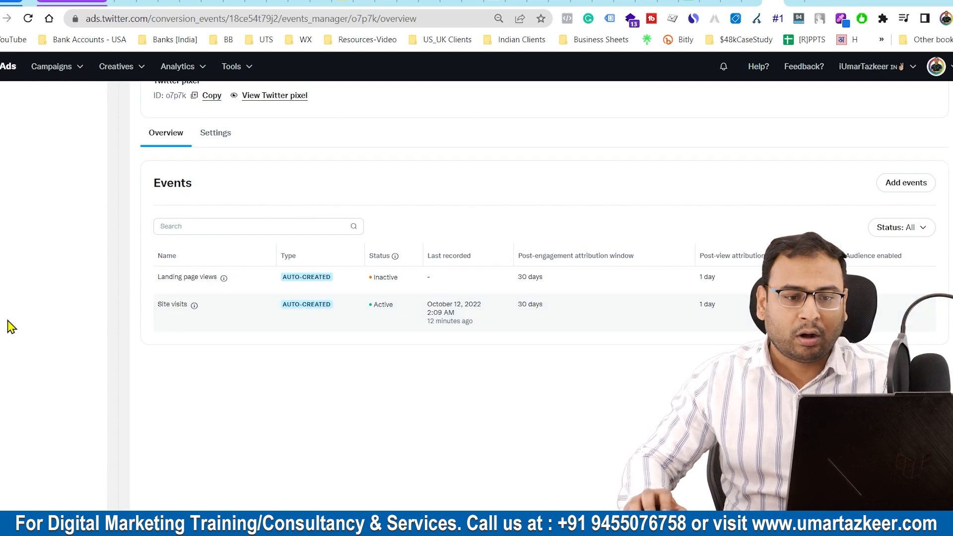
# Step: Check the thank-you path in the website's Thank you Page address again
pyautogui.click(795, 2)
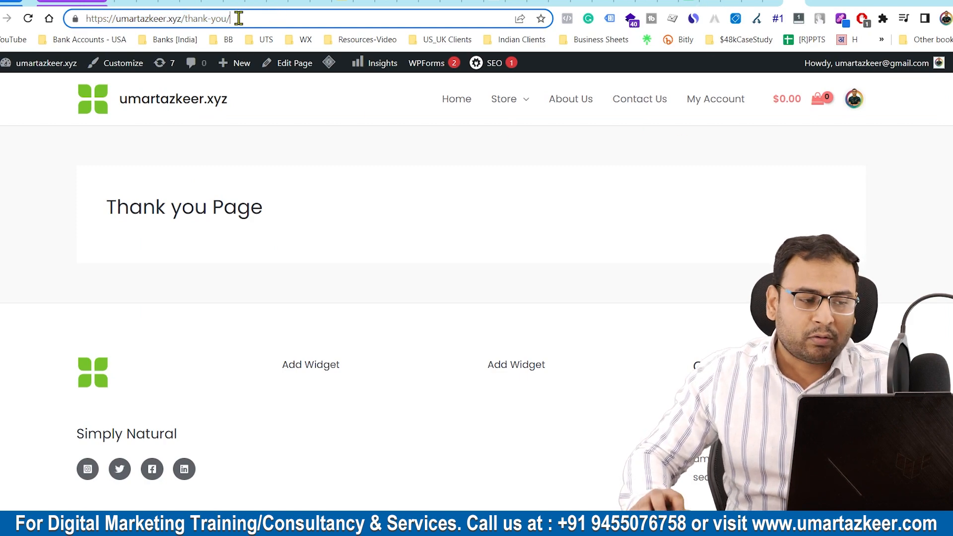
pyautogui.moveTo(316, 18); pyautogui.dragTo(152, 24)
pyautogui.click(493, 216)
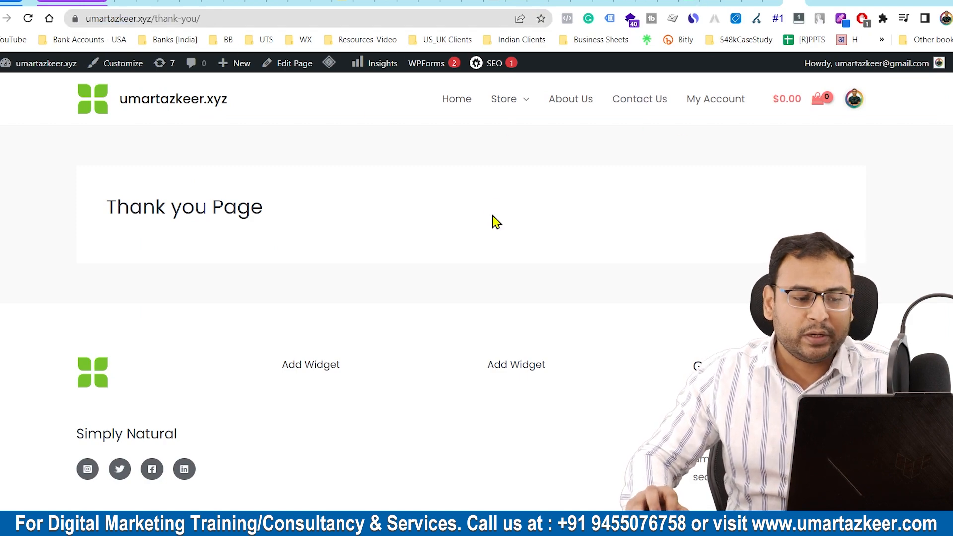
# Step: Start adding a new event to the Twitter pixel and dismiss the notice about auto-created event types
pyautogui.click(772, 2)
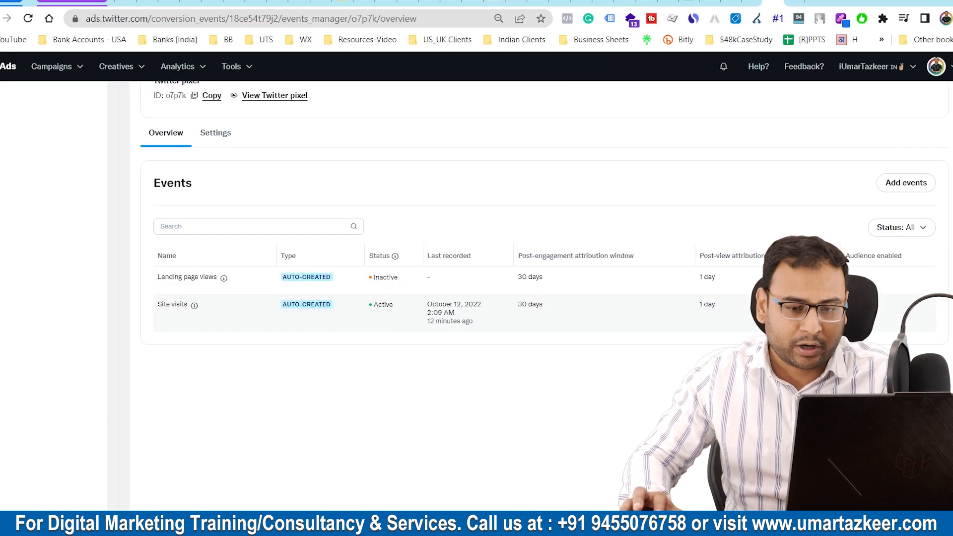
pyautogui.click(896, 187)
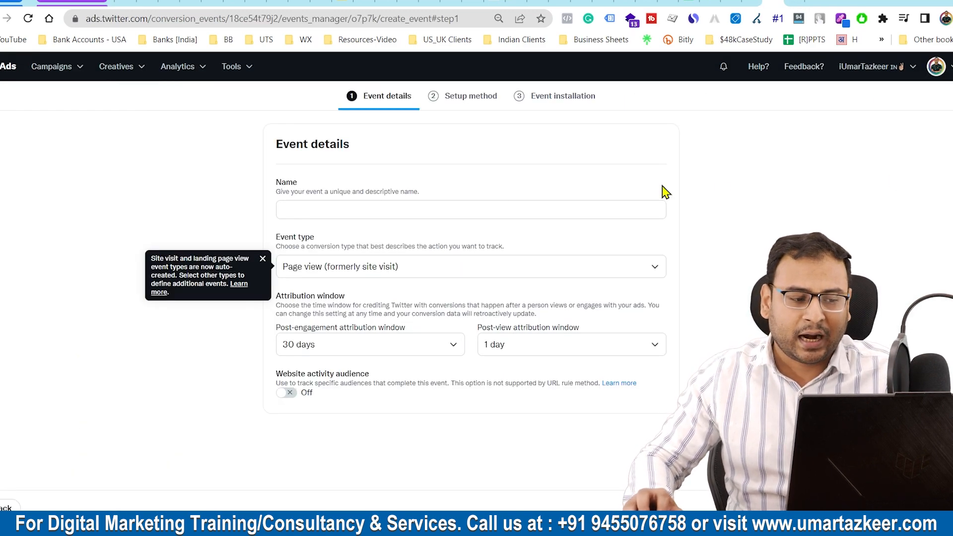
pyautogui.click(263, 259)
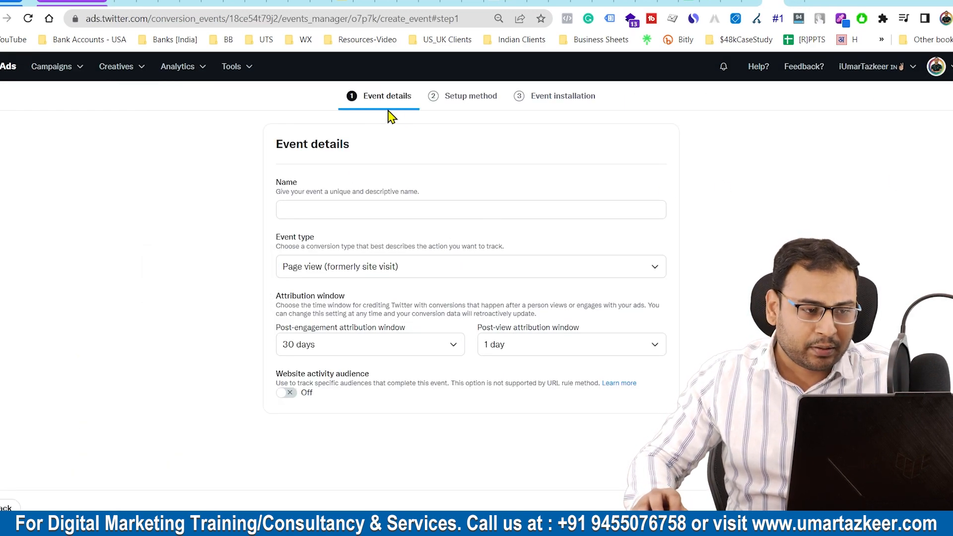
pyautogui.click(233, 68)
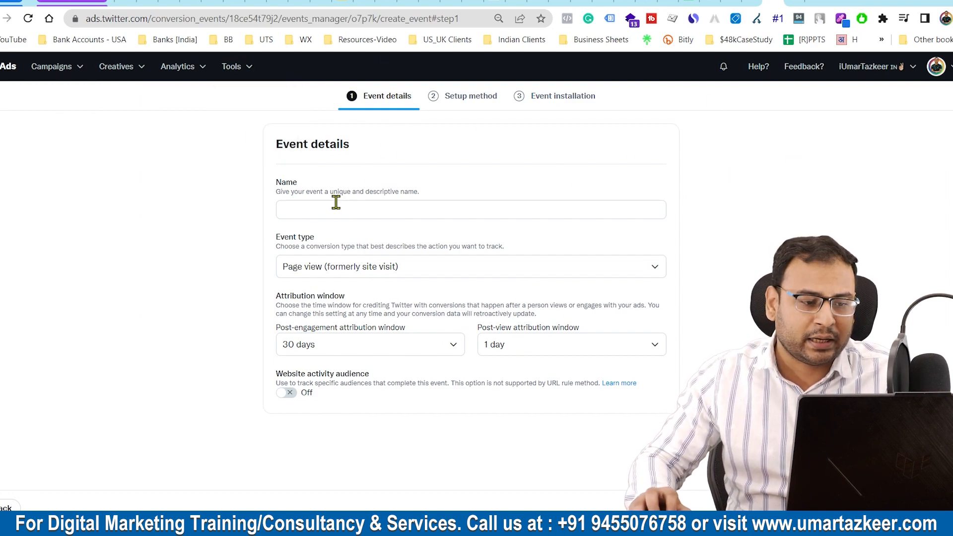
# Step: Try to submit an event named SignUp with type Lead (formerly sign up) and the website activity audience on, and reload the form
pyautogui.click(312, 213)
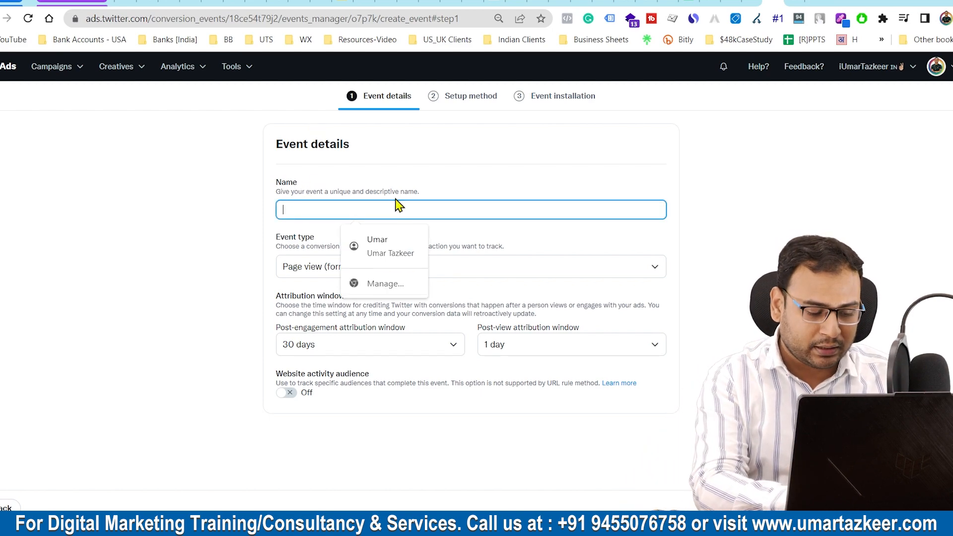
pyautogui.write('SignUp')
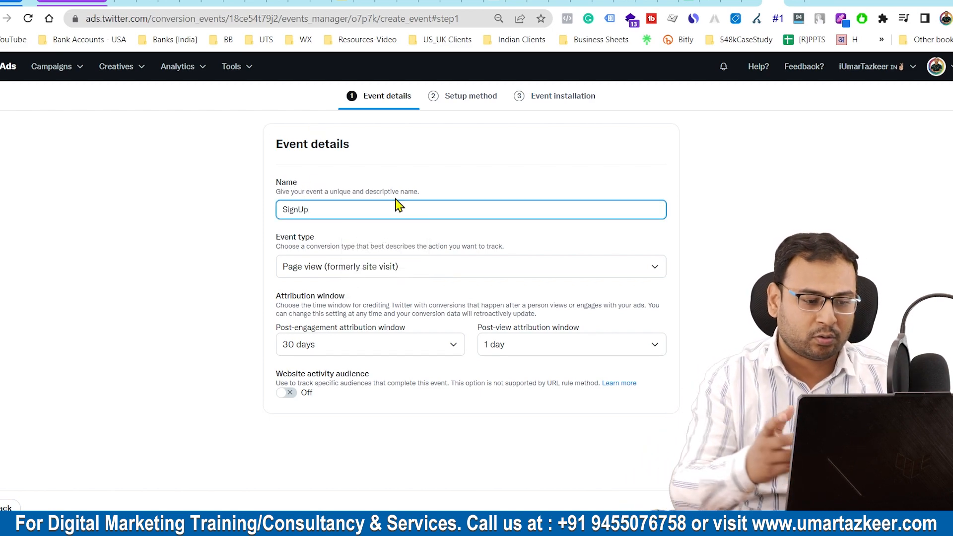
pyautogui.click(326, 268)
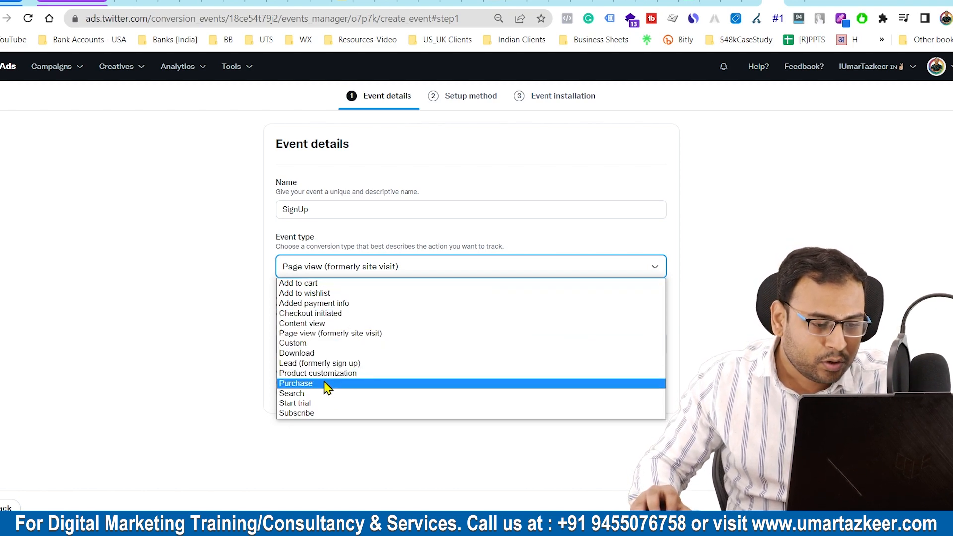
pyautogui.click(315, 363)
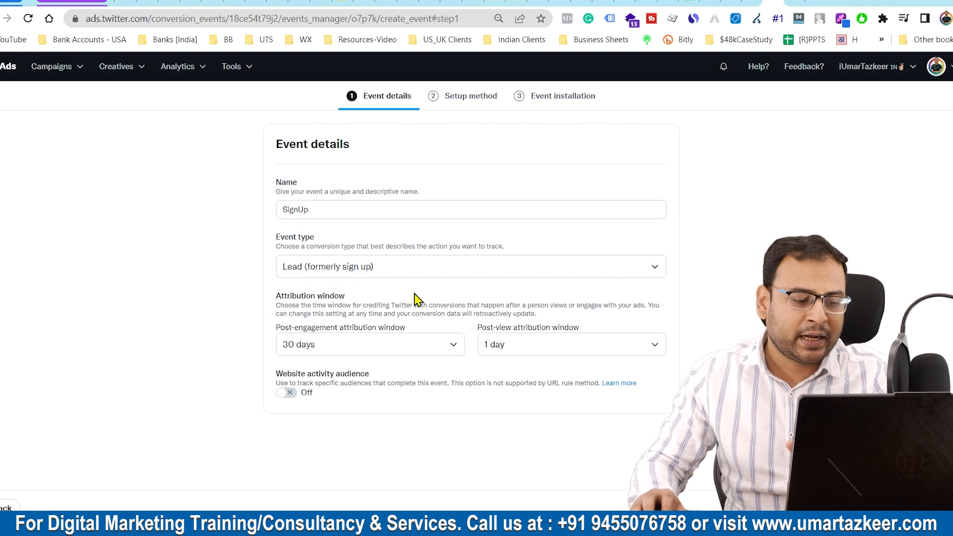
pyautogui.click(290, 393)
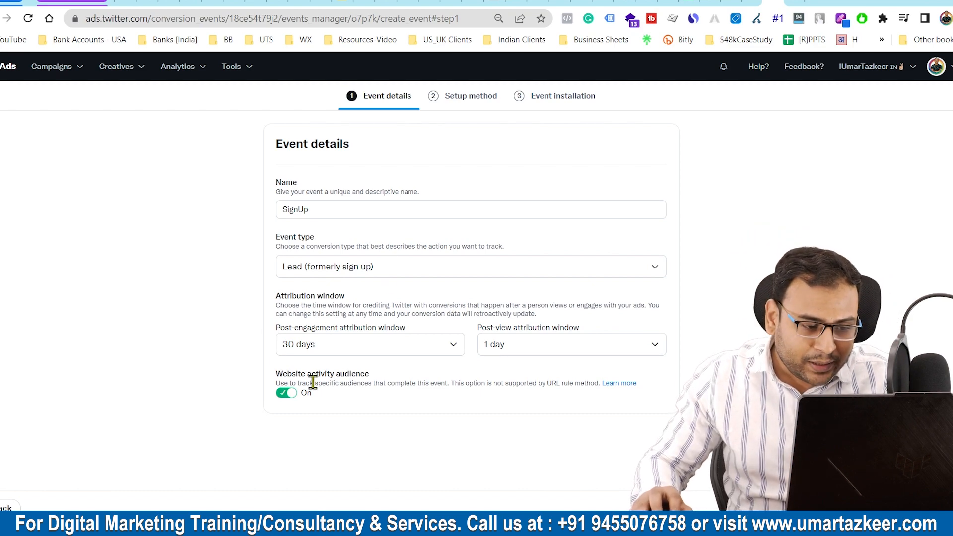
pyautogui.click(936, 508)
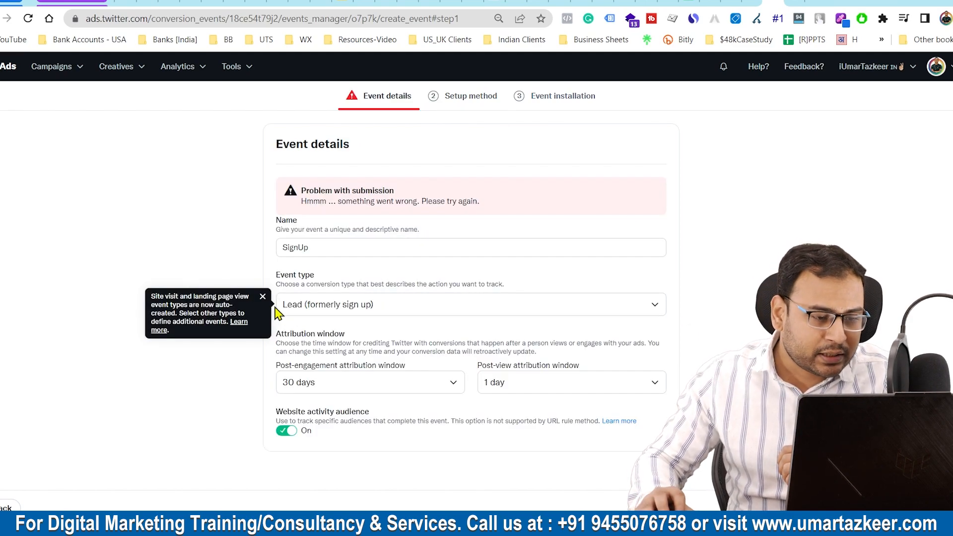
pyautogui.click(263, 297)
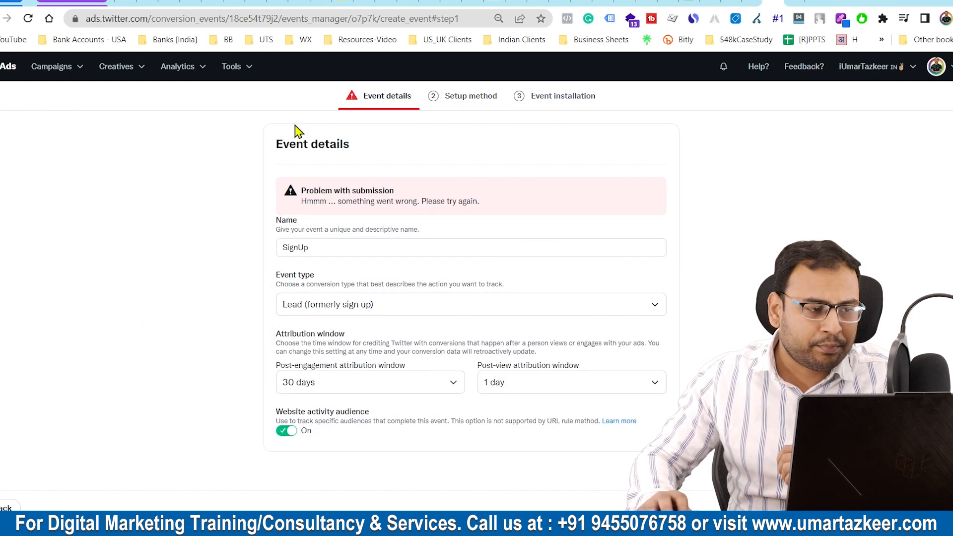
pyautogui.click(28, 19)
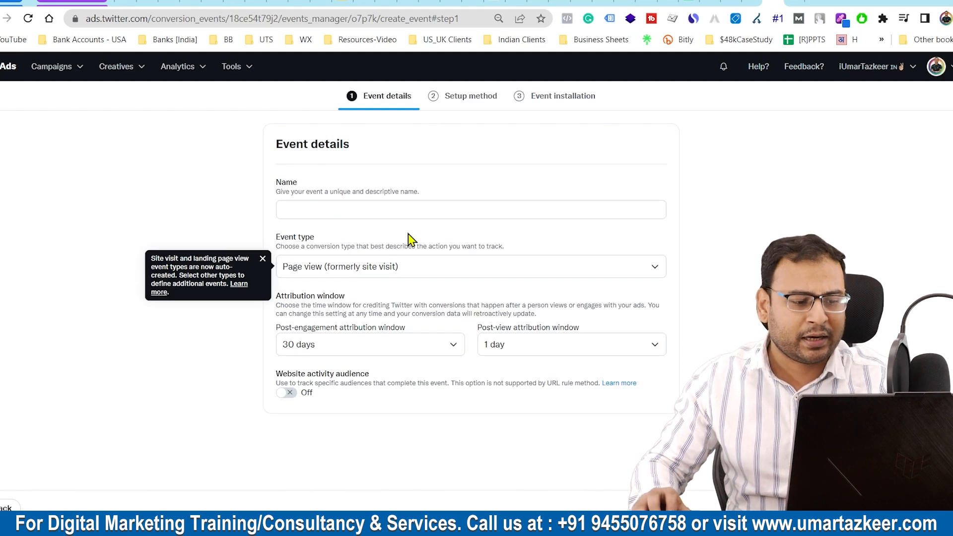
# Step: Submit the event details with the name Sign Up, type Lead (formerly sign up) and the website activity audience turned on
pyautogui.click(263, 259)
pyautogui.click(319, 207)
pyautogui.write('Sign')
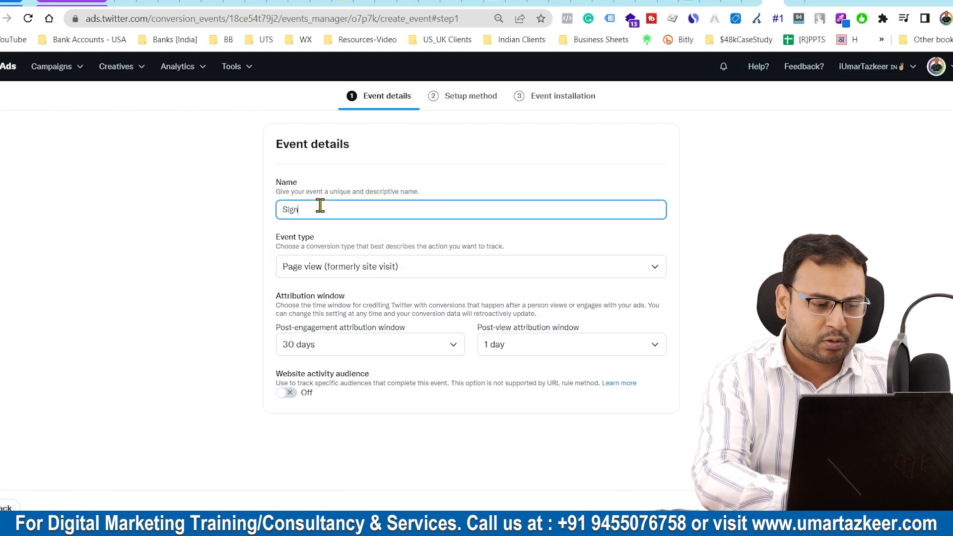
pyautogui.write(' Up')
pyautogui.click(318, 267)
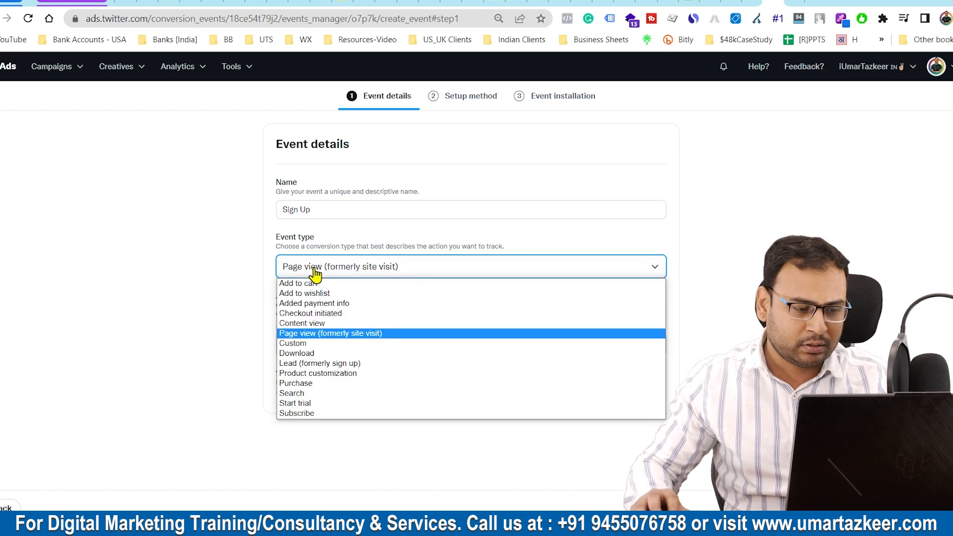
pyautogui.click(334, 363)
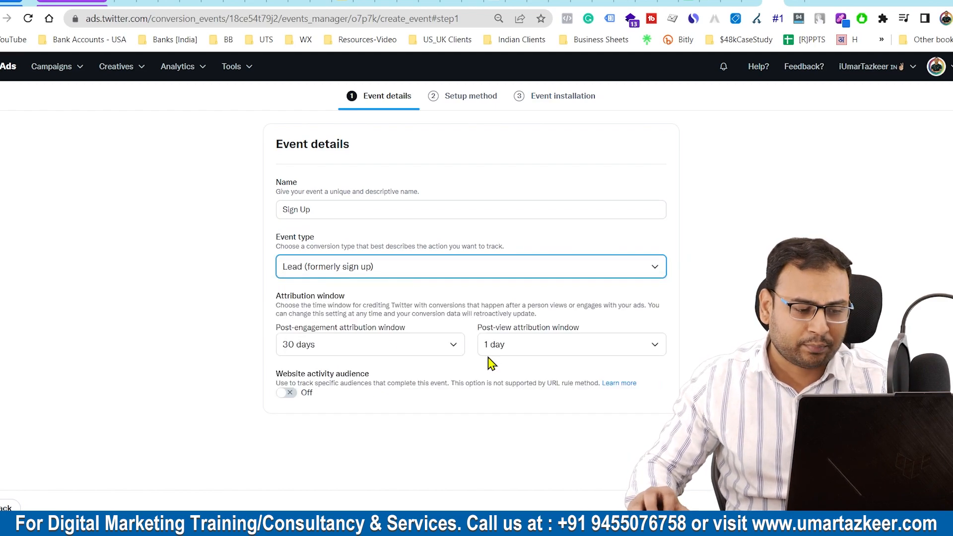
pyautogui.click(290, 392)
pyautogui.click(933, 508)
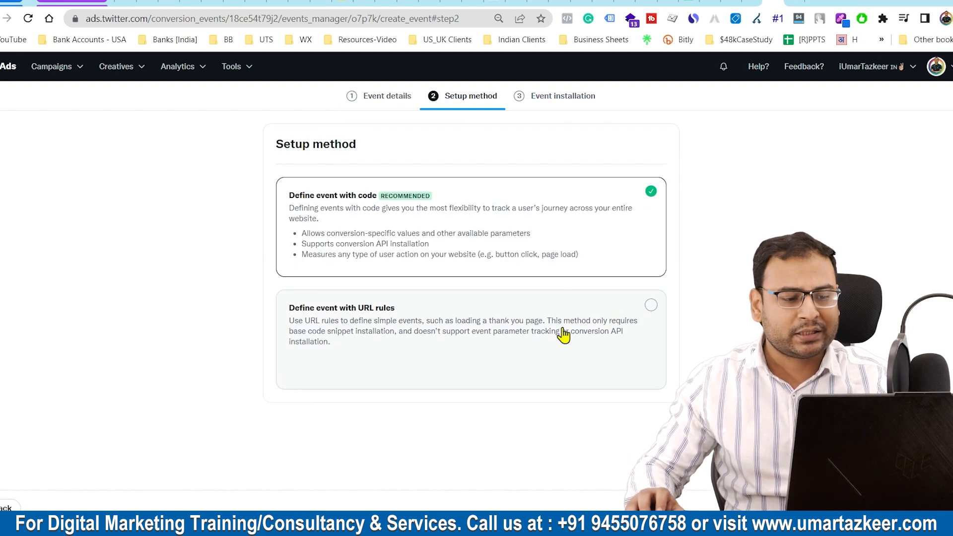
# Step: Define the event with code, look over the website event code, and show the Tag manager installation with the event ID
pyautogui.click(934, 508)
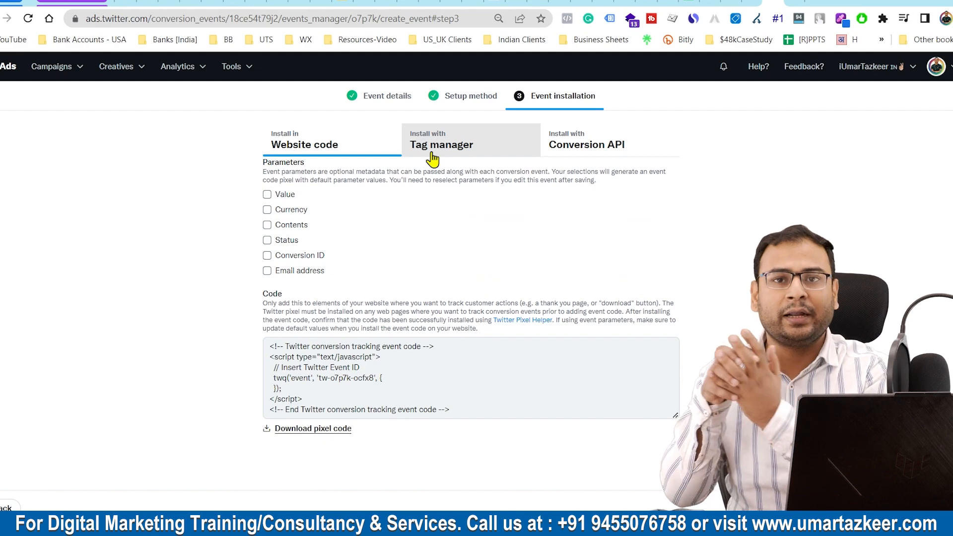
pyautogui.moveTo(485, 410); pyautogui.dragTo(271, 343)
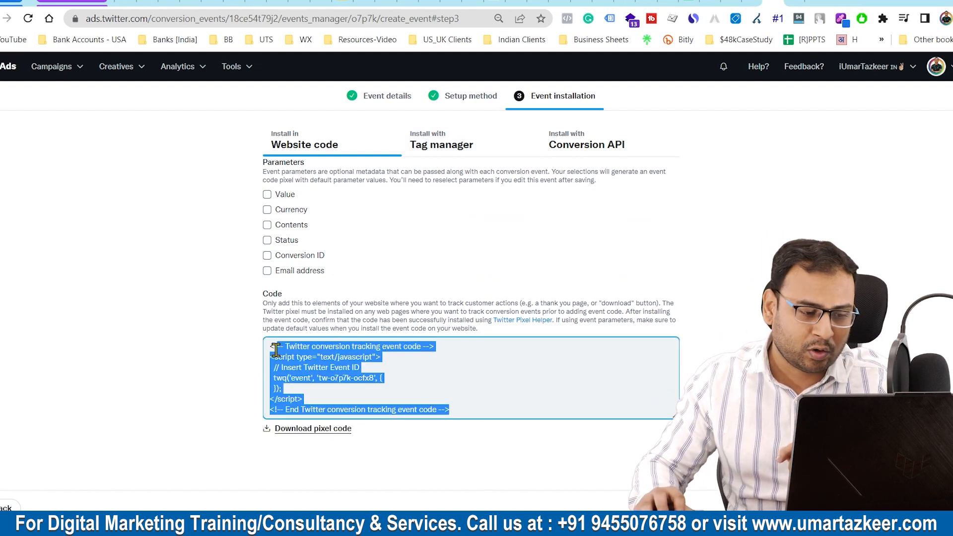
pyautogui.click(459, 376)
pyautogui.click(486, 152)
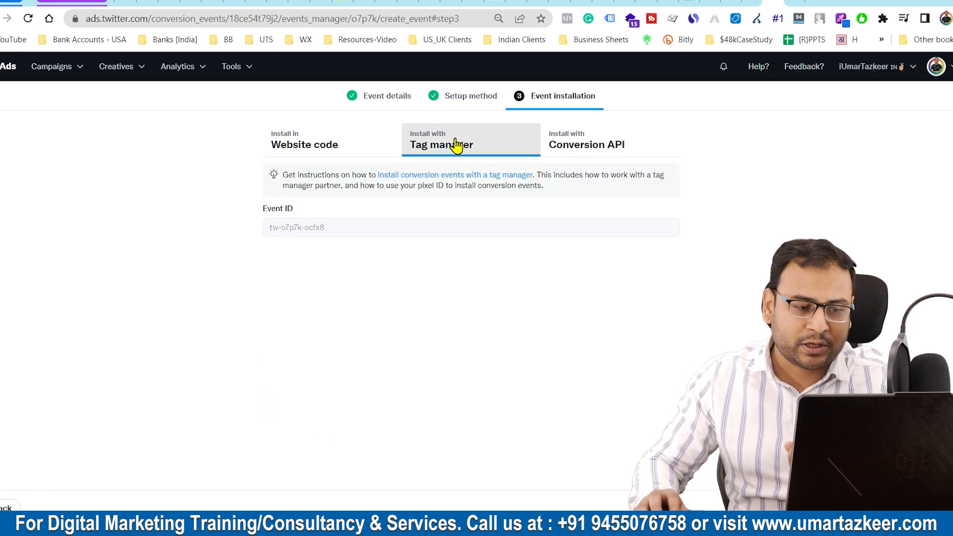
# Step: Switch to Google Tag Manager and create a tag named Twitter - Conversion - Signup with the Twitter Event Pixel type
pyautogui.hotkey('alt', 'Tab')
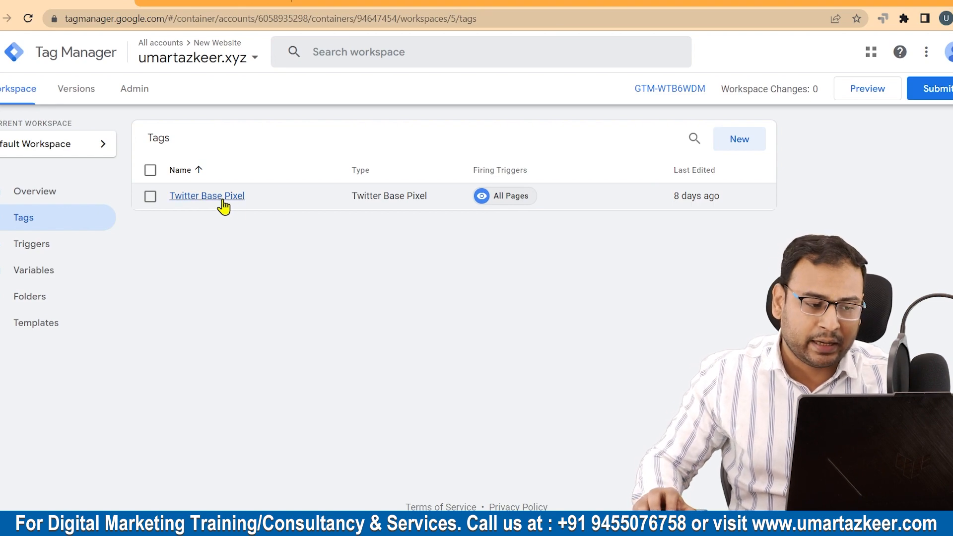
pyautogui.click(747, 145)
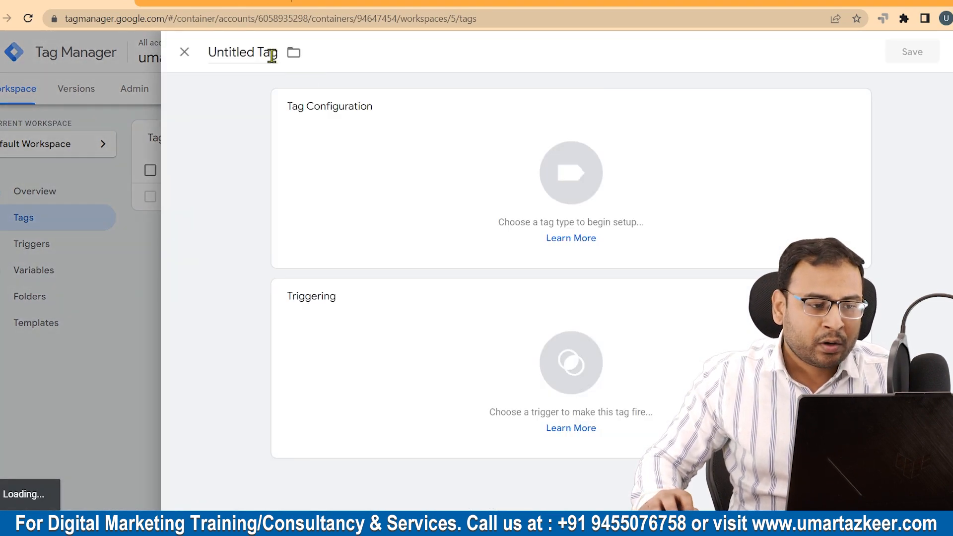
pyautogui.click(235, 52)
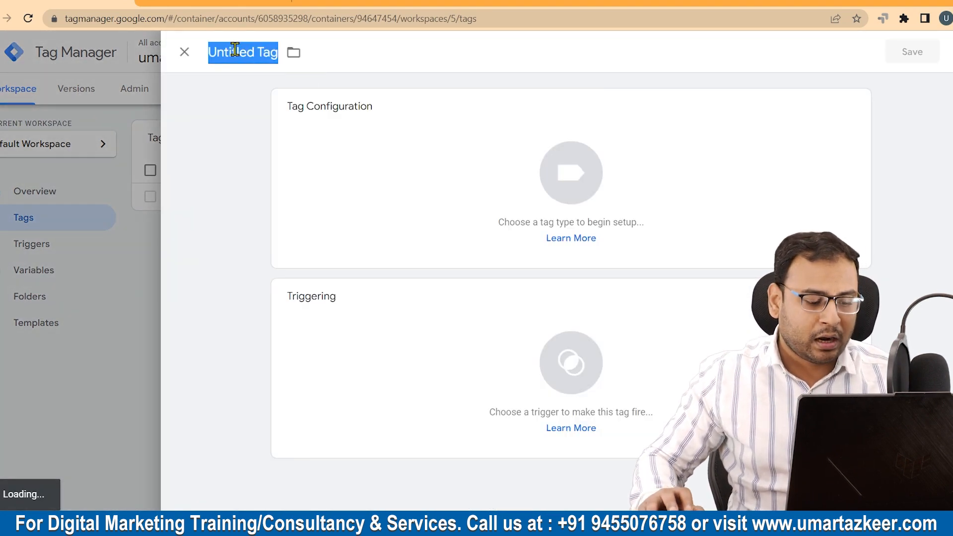
pyautogui.write('Twitter - ')
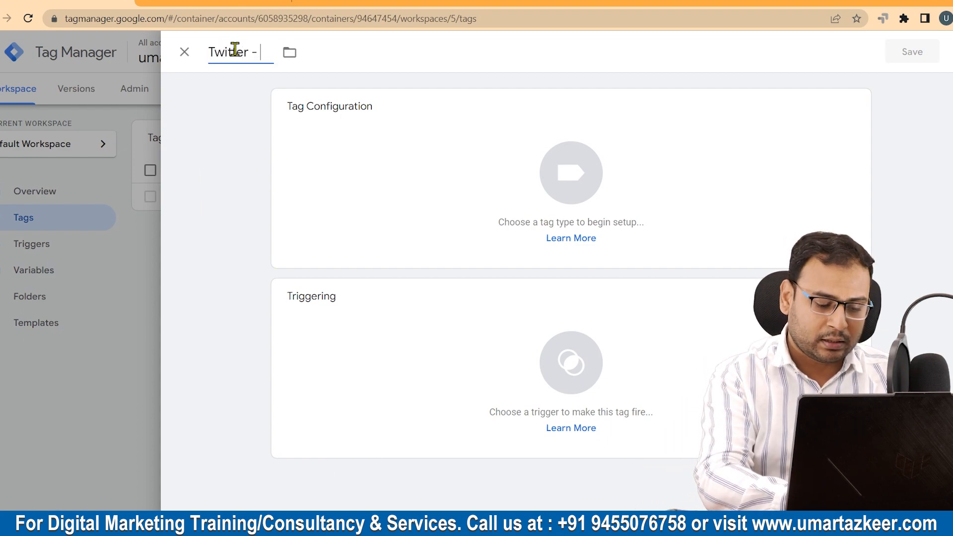
pyautogui.write('Conversion - Signup')
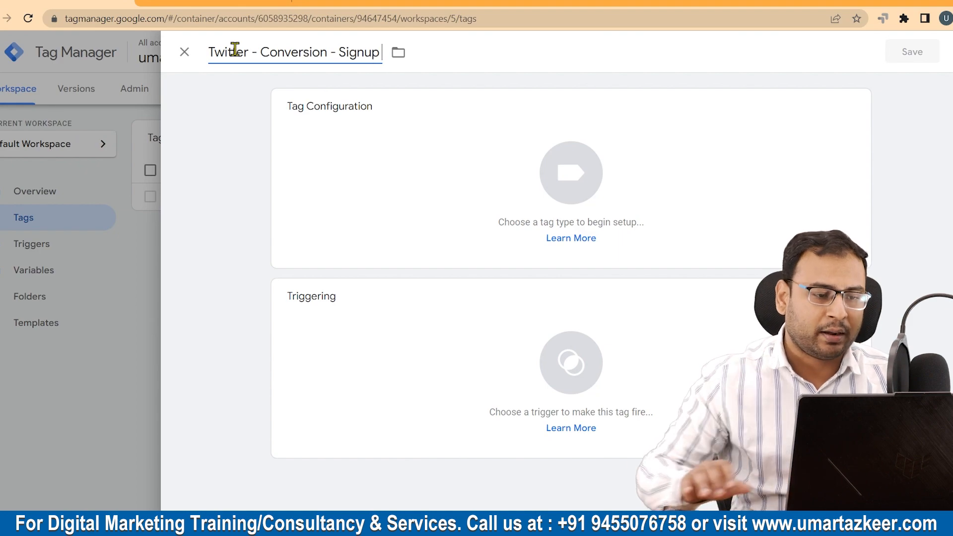
pyautogui.click(383, 135)
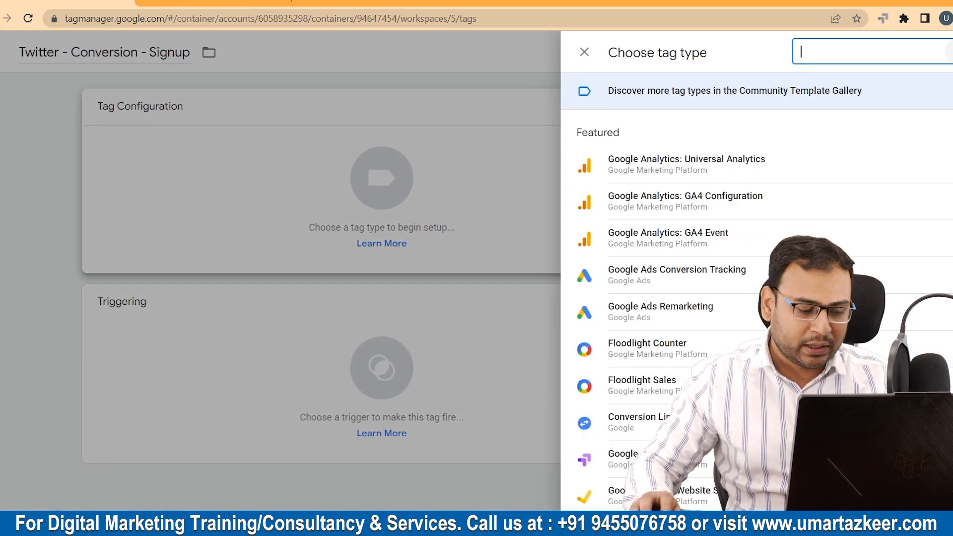
pyautogui.write('Twitter')
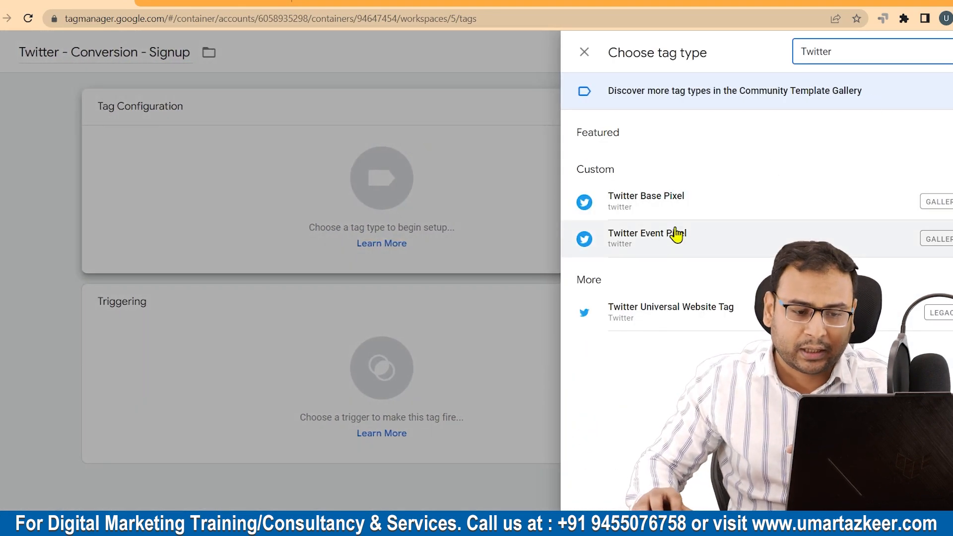
pyautogui.click(662, 241)
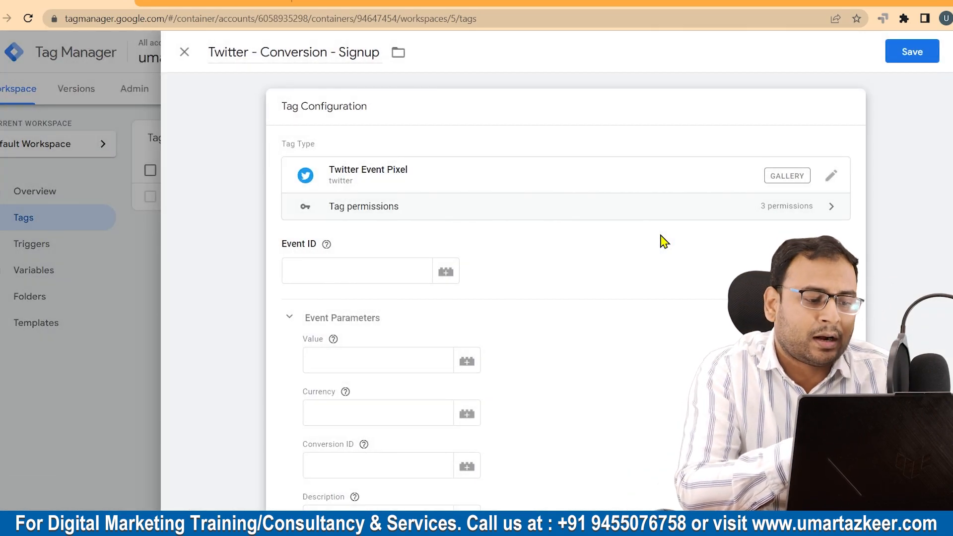
# Step: Copy the event ID tw-o7p7k-ocfx8 from Twitter Ads into the tag's Event ID in Tag Manager
pyautogui.click(396, 279)
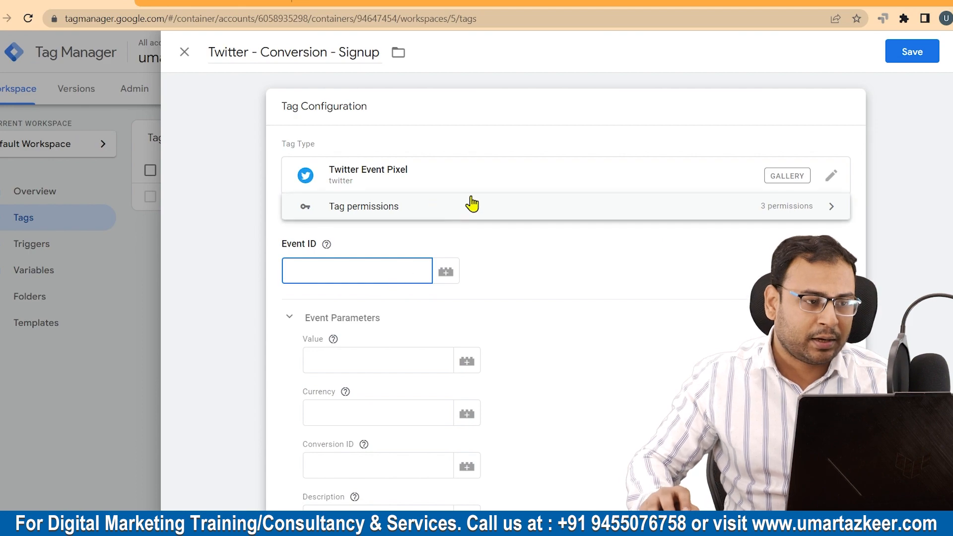
pyautogui.hotkey('alt', 'Tab')
pyautogui.click(310, 228)
pyautogui.hotkey('ctrl', 'c')
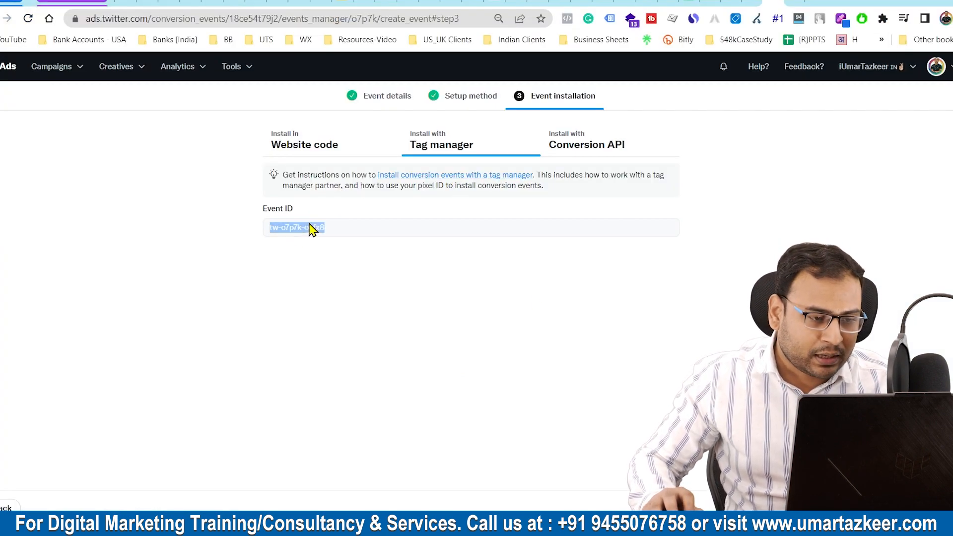
pyautogui.hotkey('alt', 'Tab')
pyautogui.hotkey('ctrl', 'v')
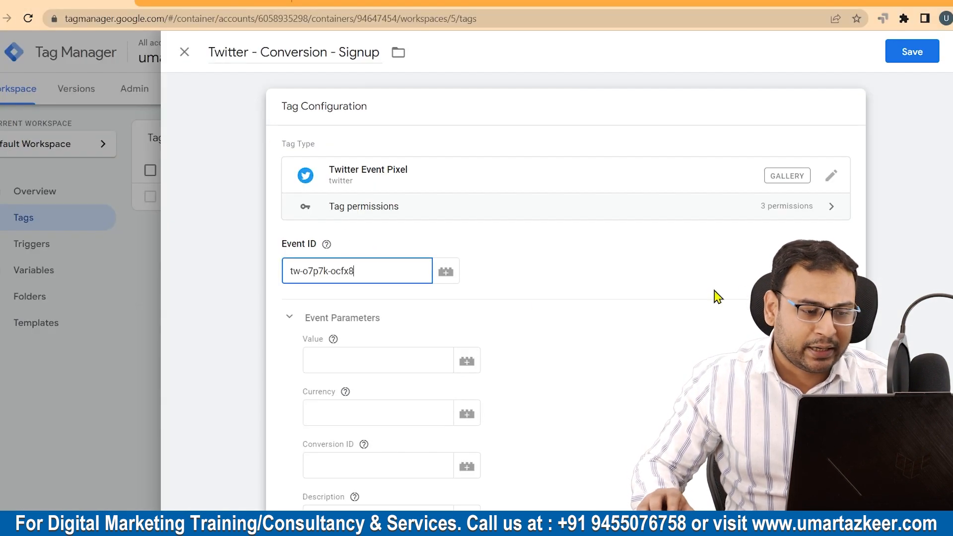
pyautogui.click(911, 348)
pyautogui.click(331, 225)
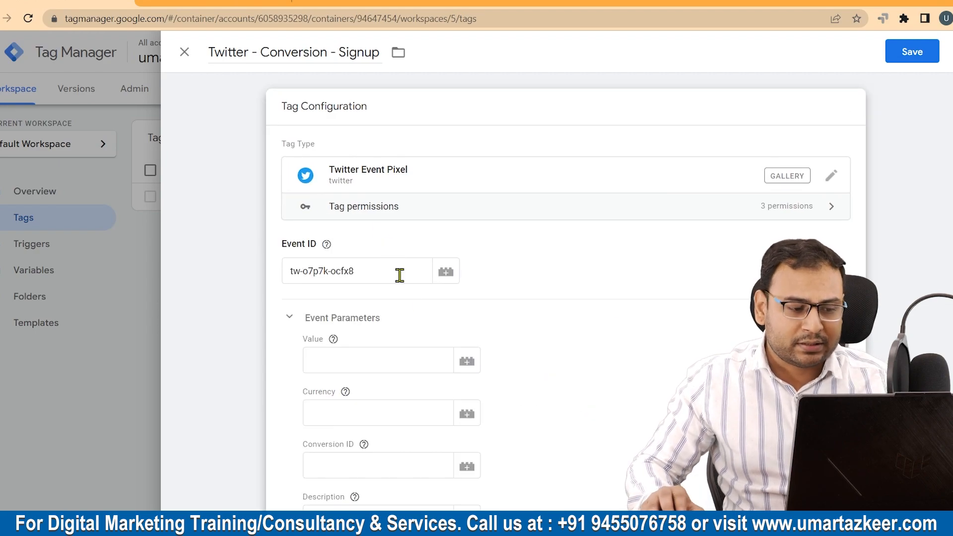
pyautogui.scroll(-3, 399, 271)
pyautogui.scroll(-8, 406, 257)
pyautogui.click(407, 377)
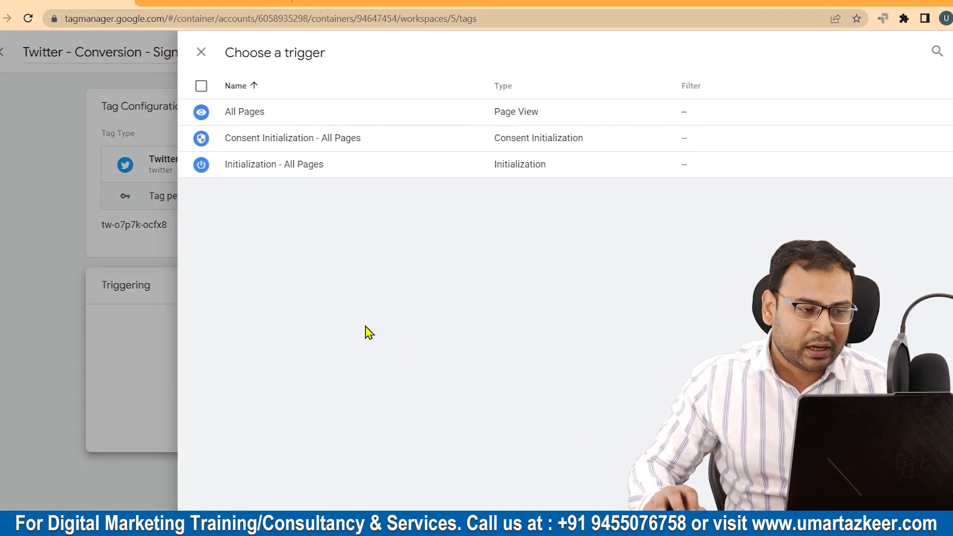
pyautogui.click(227, 111)
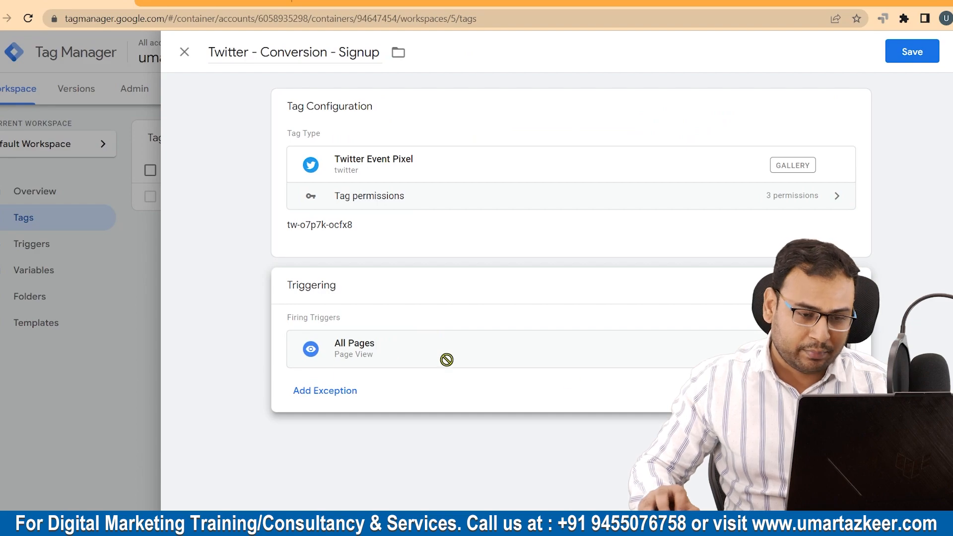
pyautogui.click(837, 349)
# Step: Create a new trigger for the tag, named Thank-you-Page, with the Page View trigger type
pyautogui.click(343, 359)
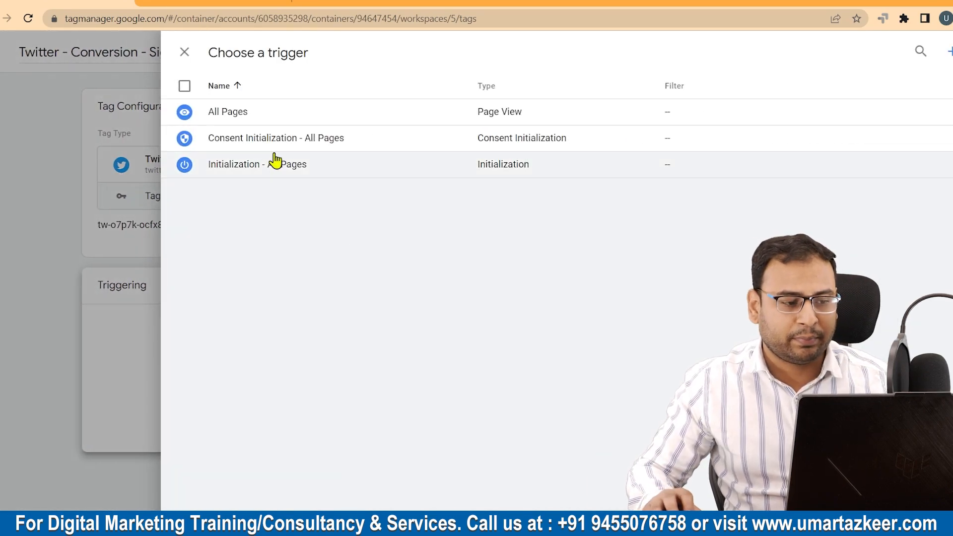
pyautogui.click(949, 51)
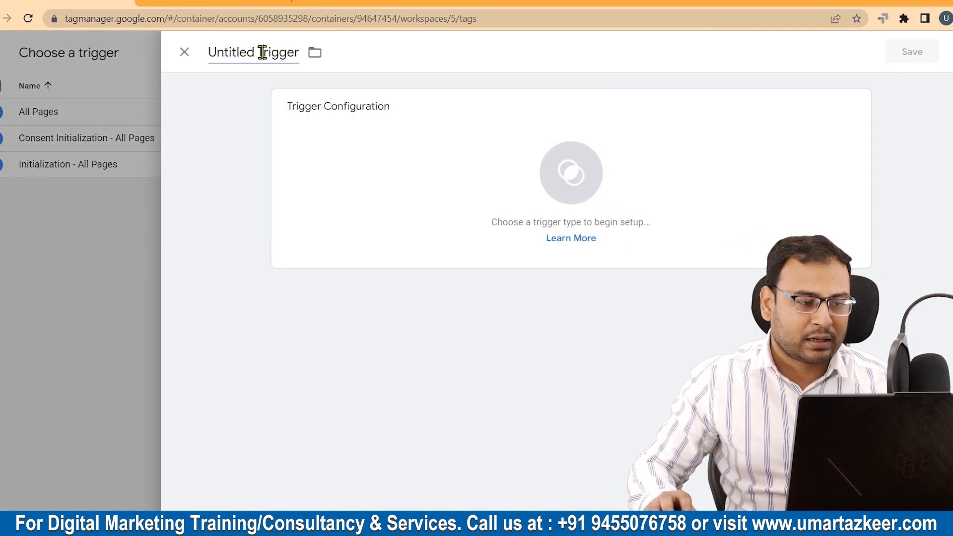
pyautogui.click(263, 52)
pyautogui.write('Thank-you-')
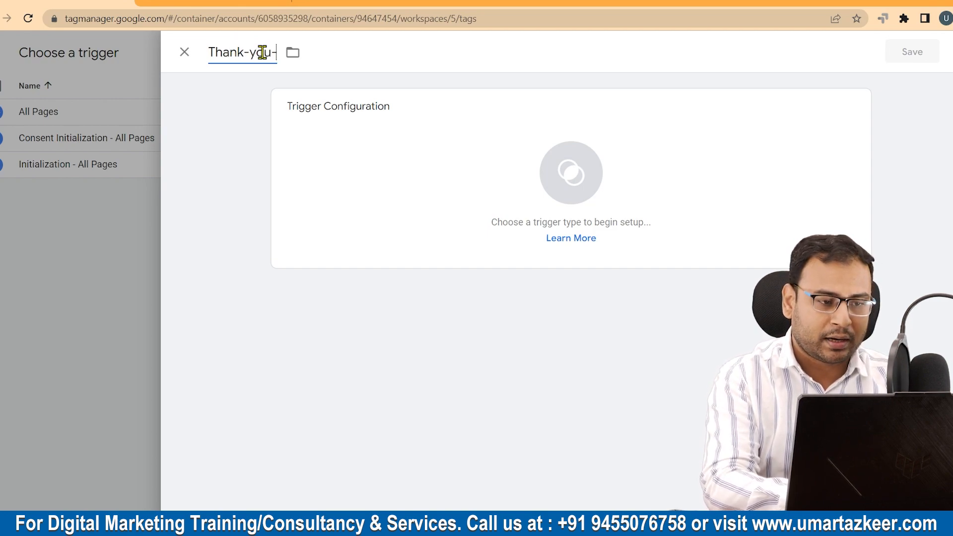
pyautogui.write('Page')
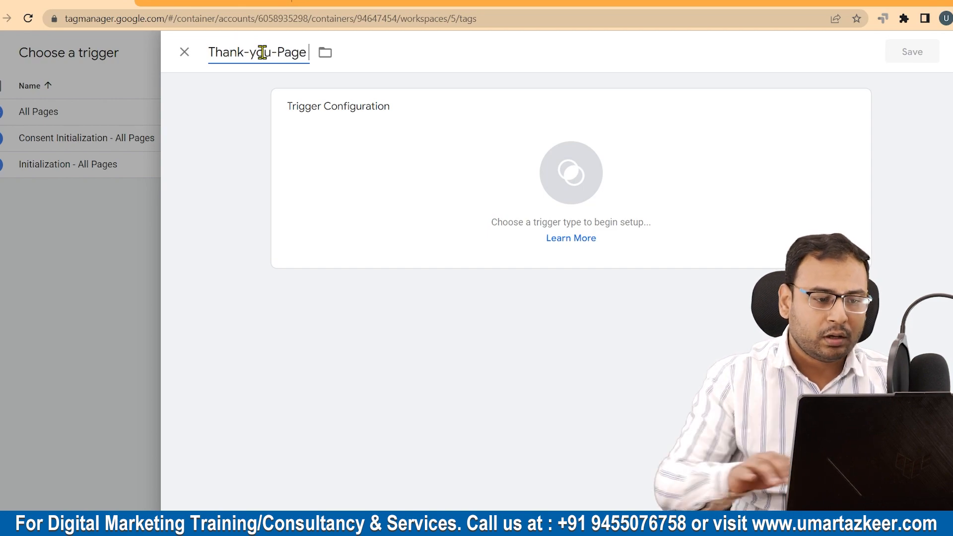
pyautogui.click(312, 117)
pyautogui.scroll(-3, 692, 304)
pyautogui.scroll(3, 687, 192)
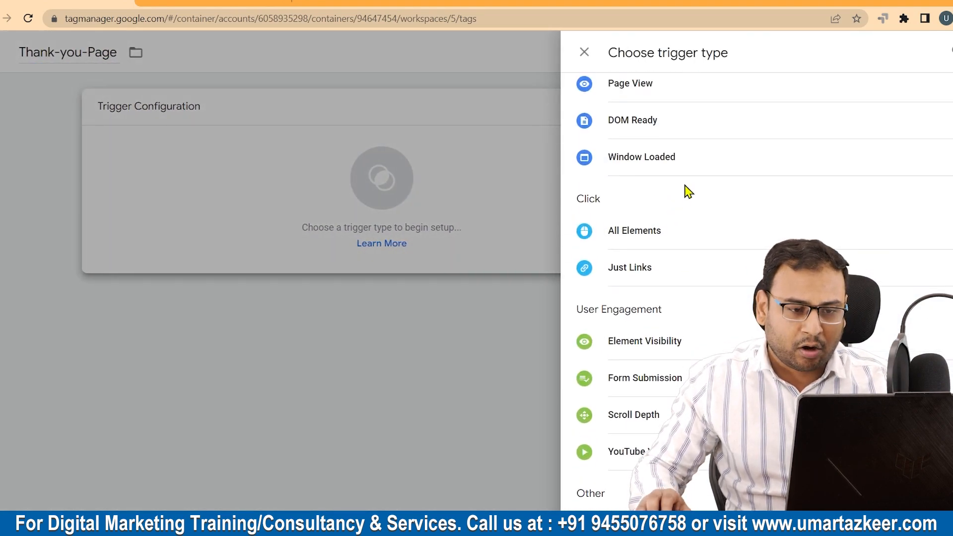
pyautogui.click(663, 198)
# Step: Fire the trigger on Some Page Views where Page URL contains the copied thank-you page address, and save the trigger and the tag
pyautogui.click(420, 239)
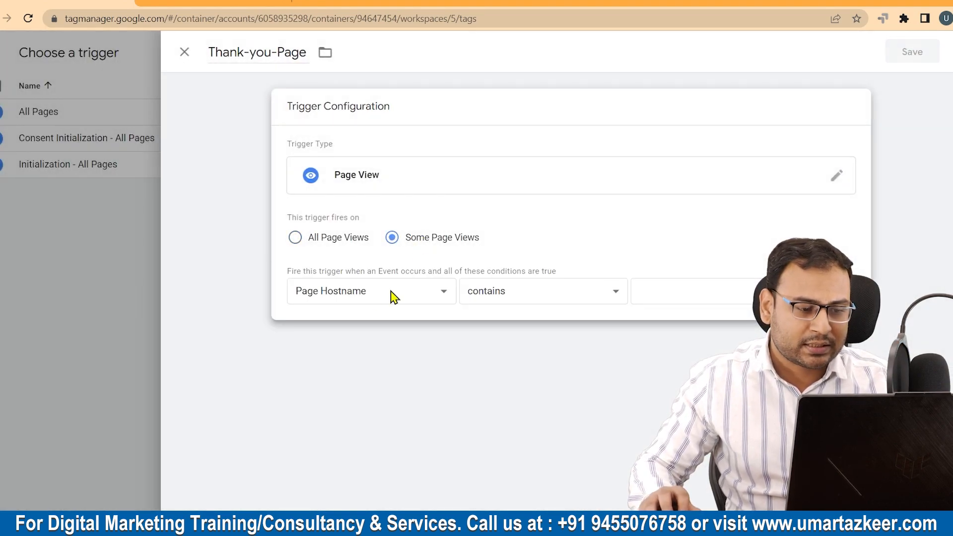
pyautogui.click(378, 294)
pyautogui.click(347, 336)
pyautogui.click(705, 291)
pyautogui.hotkey('alt', 'Tab')
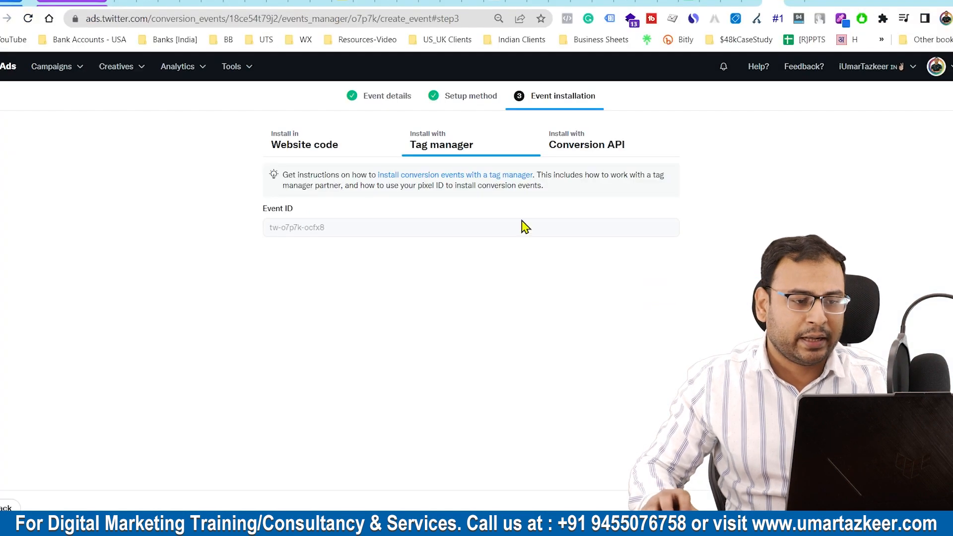
pyautogui.click(261, 2)
pyautogui.moveTo(263, 14); pyautogui.dragTo(41, 9)
pyautogui.hotkey('ctrl', 'c')
pyautogui.hotkey('alt', 'Tab')
pyautogui.hotkey('ctrl', 'v')
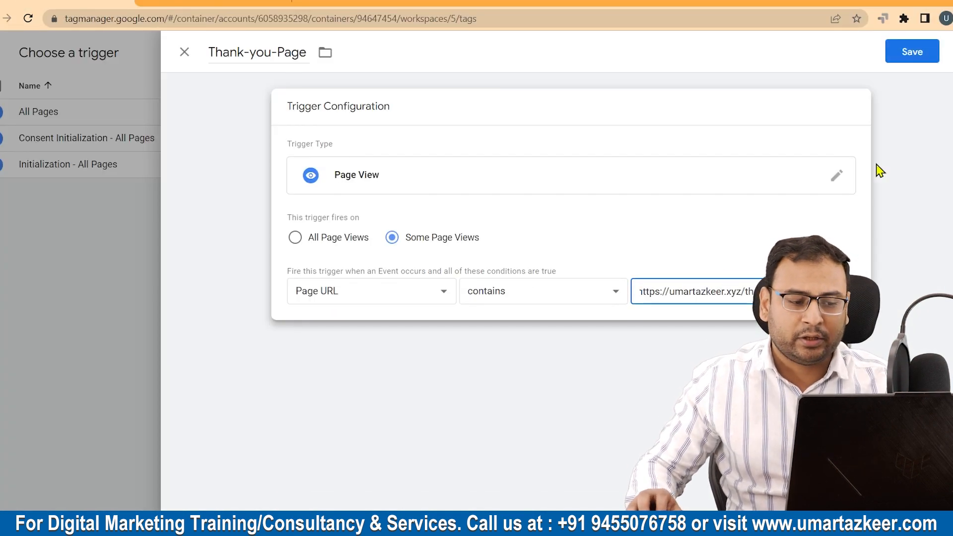
pyautogui.click(910, 56)
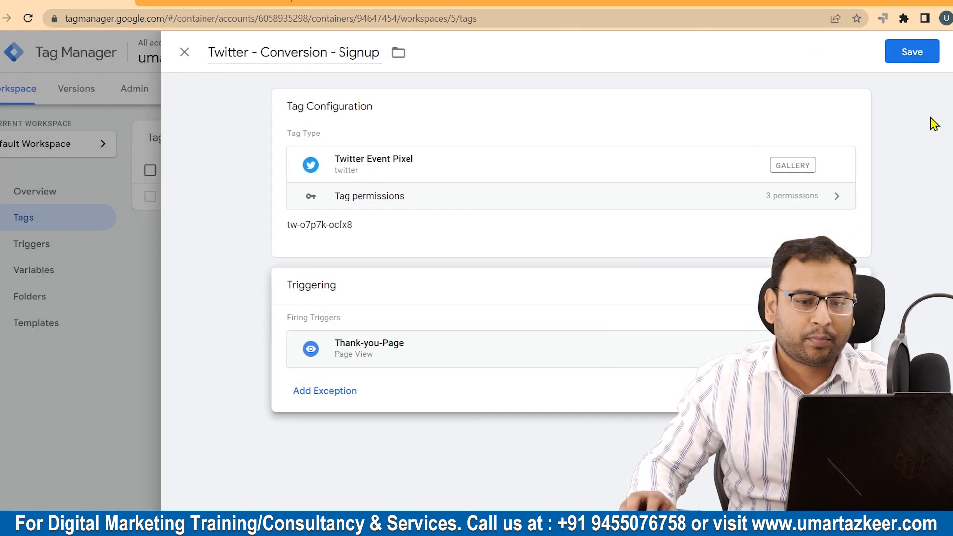
pyautogui.click(919, 56)
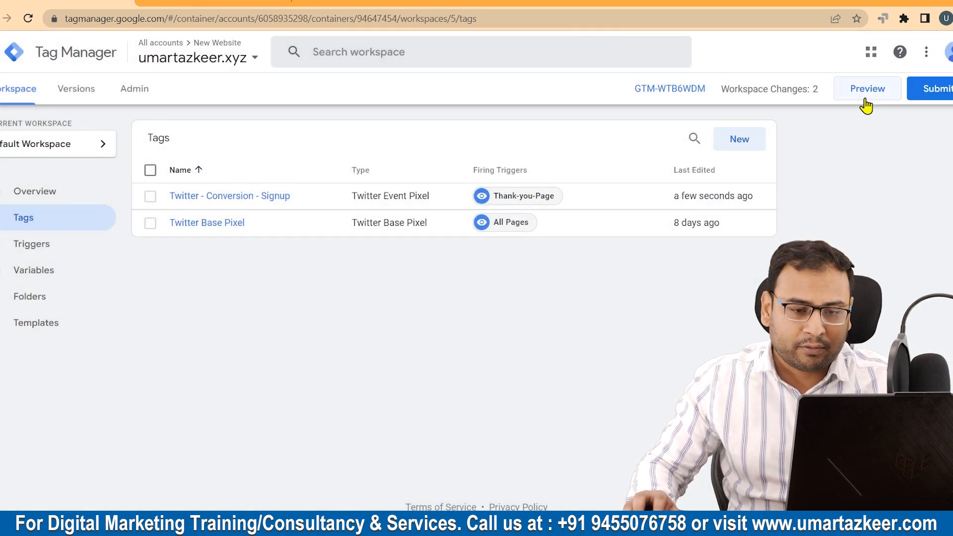
# Step: Preview the container by connecting Tag Assistant to the thank-you page URL, and move the opened site window out of the way
pyautogui.click(865, 101)
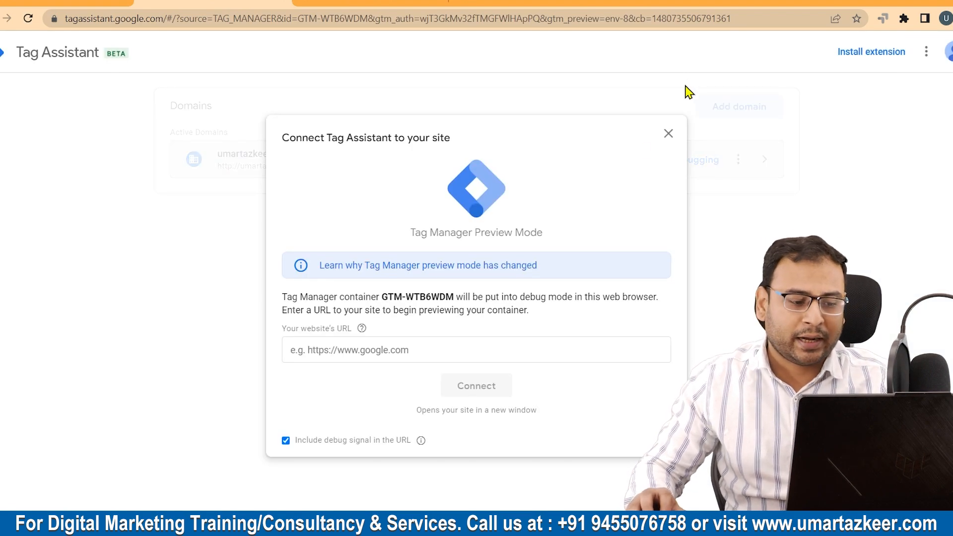
pyautogui.click(446, 350)
pyautogui.hotkey('ctrl', 'v')
pyautogui.click(477, 386)
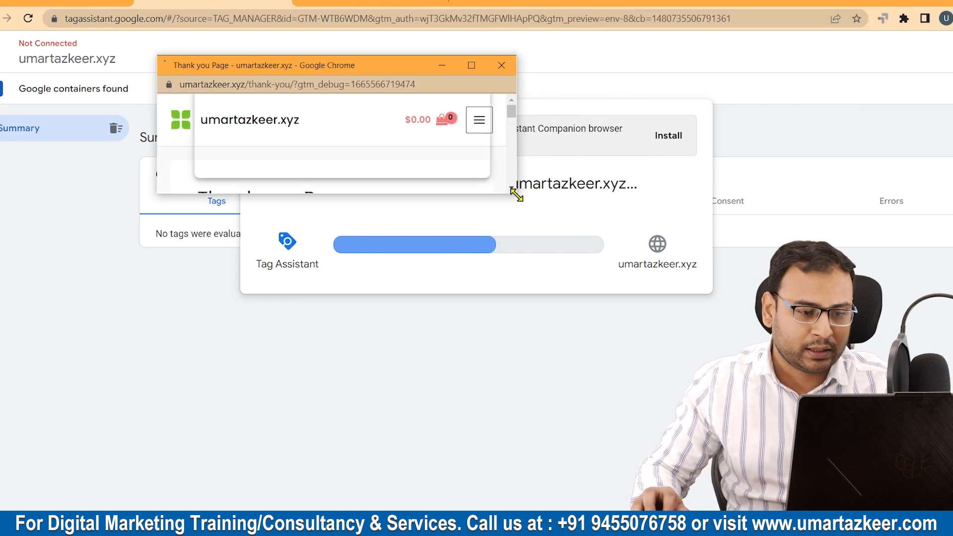
pyautogui.moveTo(449, 68); pyautogui.dragTo(677, 69)
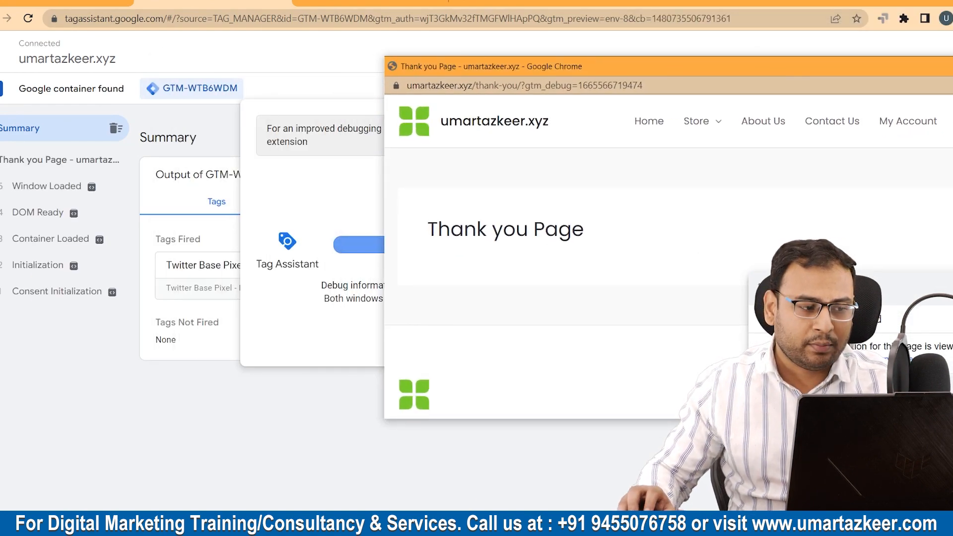
pyautogui.moveTo(777, 77); pyautogui.dragTo(834, 315)
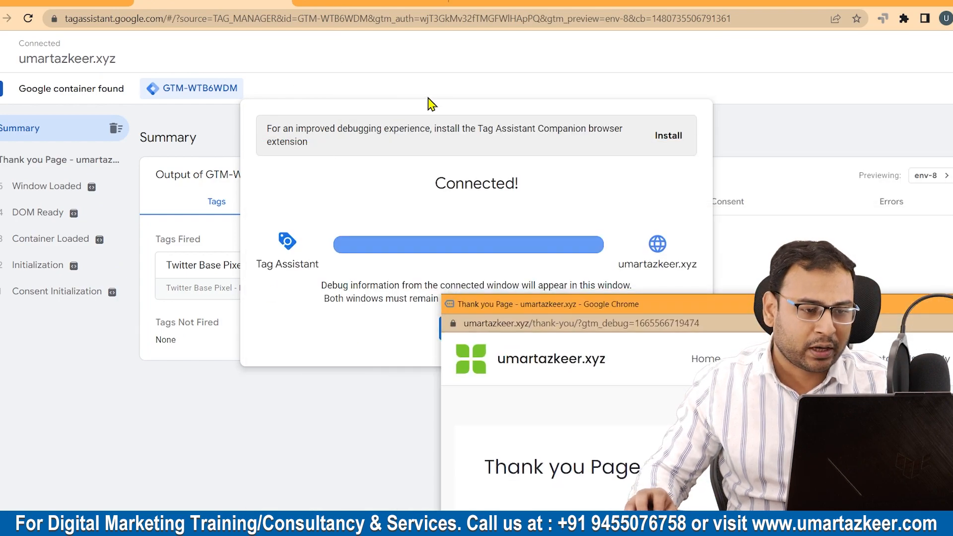
pyautogui.moveTo(513, 318); pyautogui.dragTo(278, 407)
pyautogui.click(467, 331)
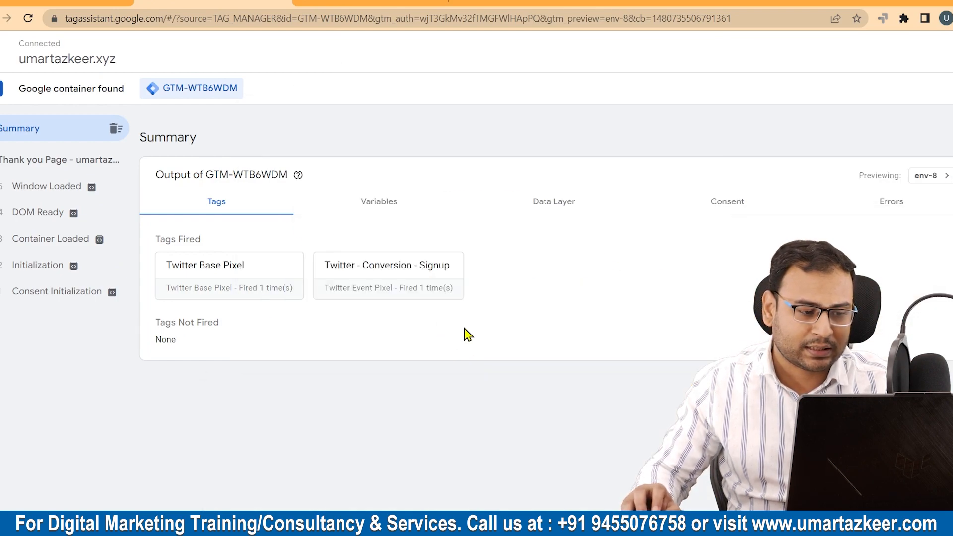
# Step: Check the details of the Twitter - Conversion - Signup tag and the fired tags in the Tag Assistant summary
pyautogui.click(397, 269)
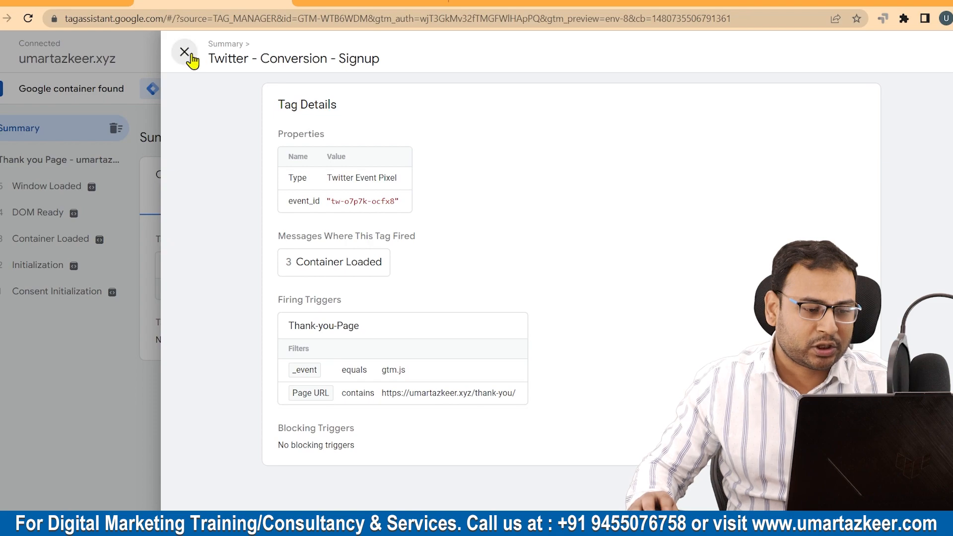
pyautogui.click(183, 54)
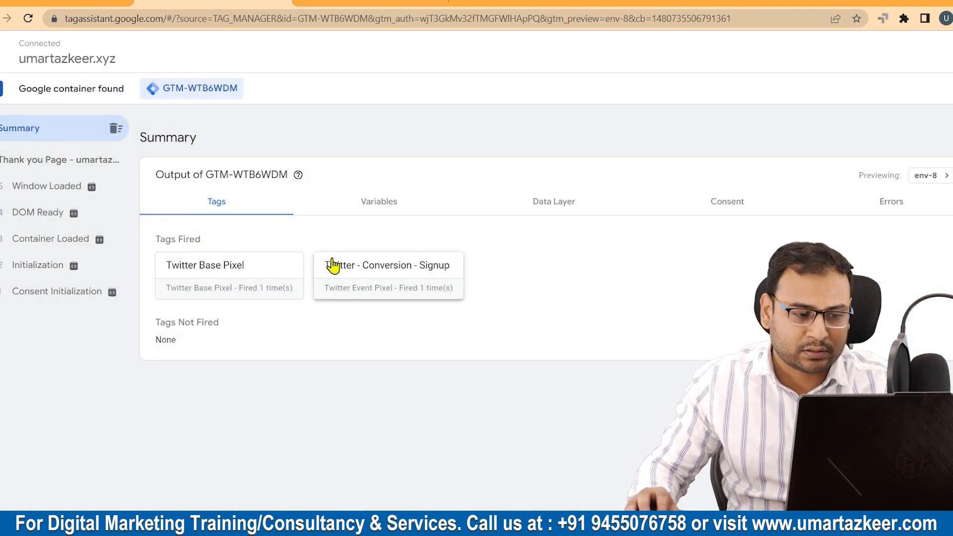
pyautogui.moveTo(155, 237); pyautogui.dragTo(226, 238)
pyautogui.click(329, 231)
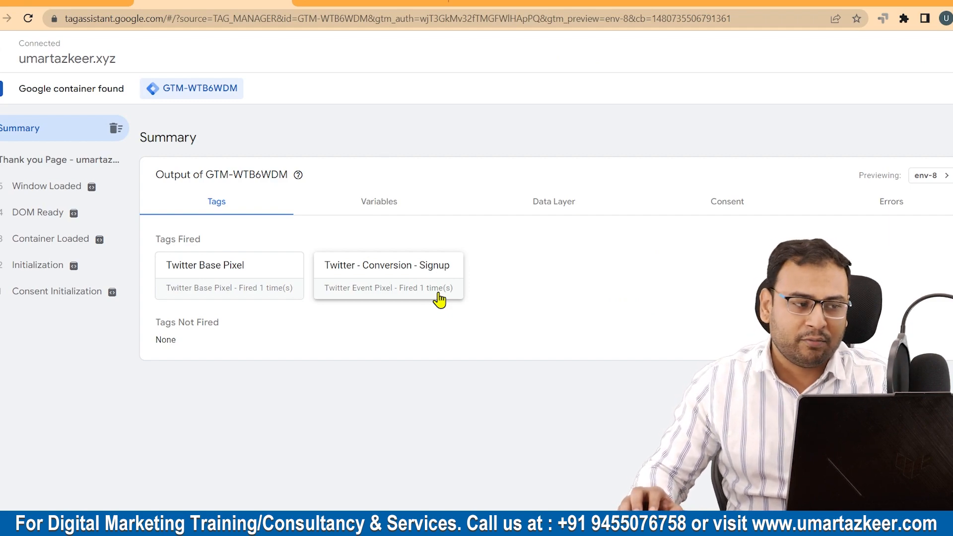
# Step: Submit the workspace changes in Tag Manager and publish them to the Live environment without a version name or description
pyautogui.click(67, 2)
pyautogui.click(930, 88)
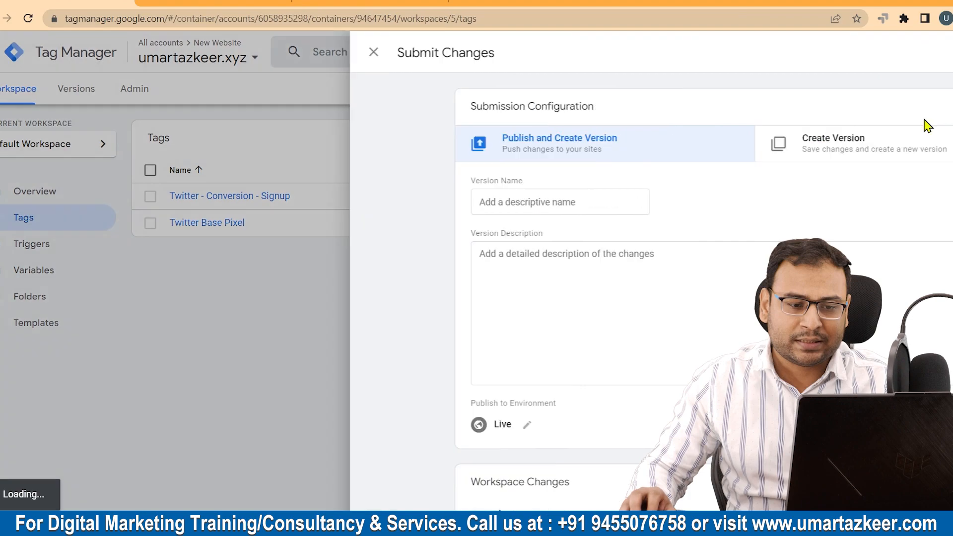
pyautogui.click(930, 50)
pyautogui.click(594, 434)
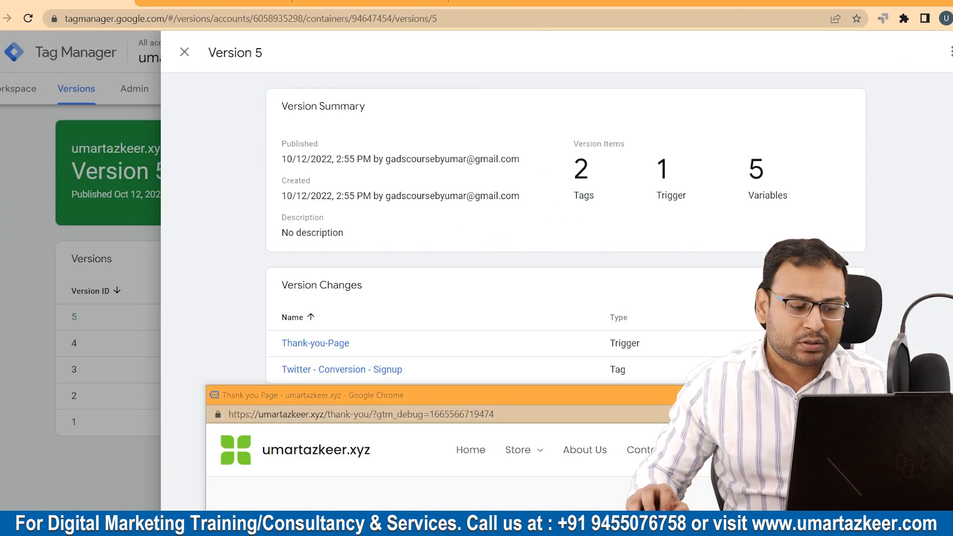
# Step: Switch to Twitter Ads and leave the event installation page for the Twitter pixel's events overview in Events manager
pyautogui.click(328, 516)
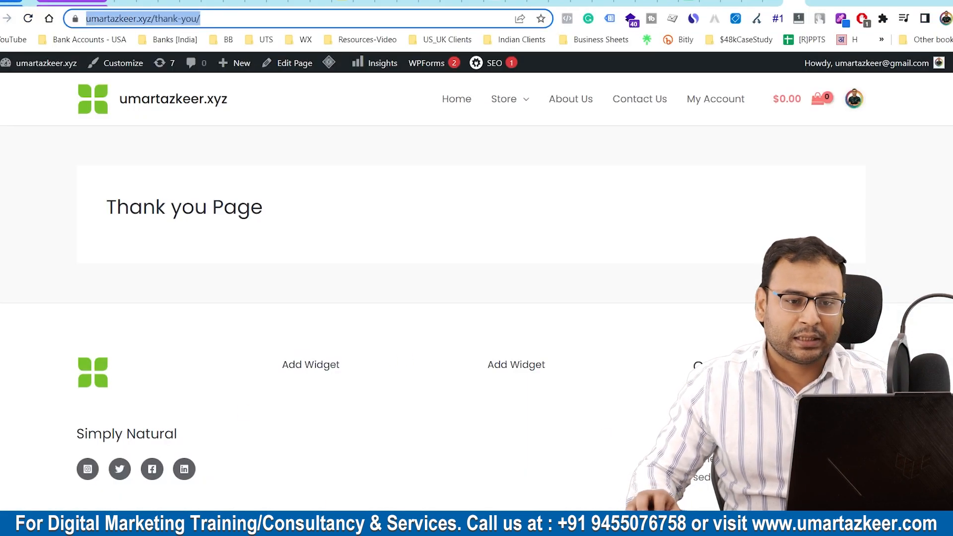
pyautogui.click(772, 3)
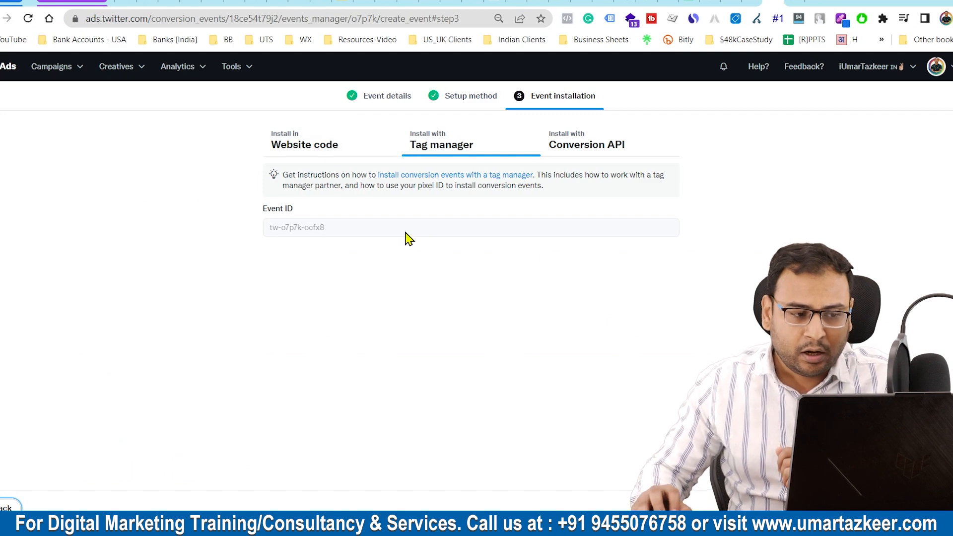
pyautogui.click(7, 508)
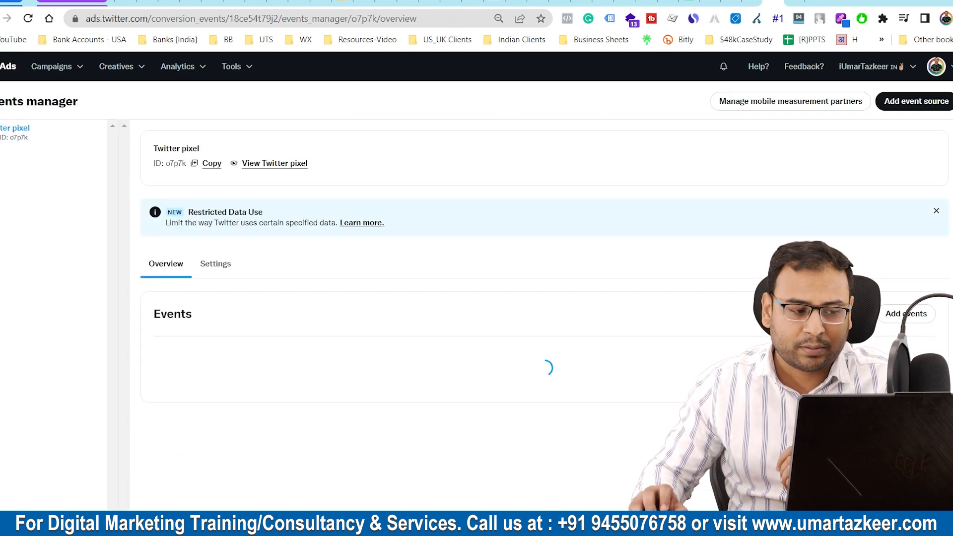
pyautogui.scroll(-2, 737, 202)
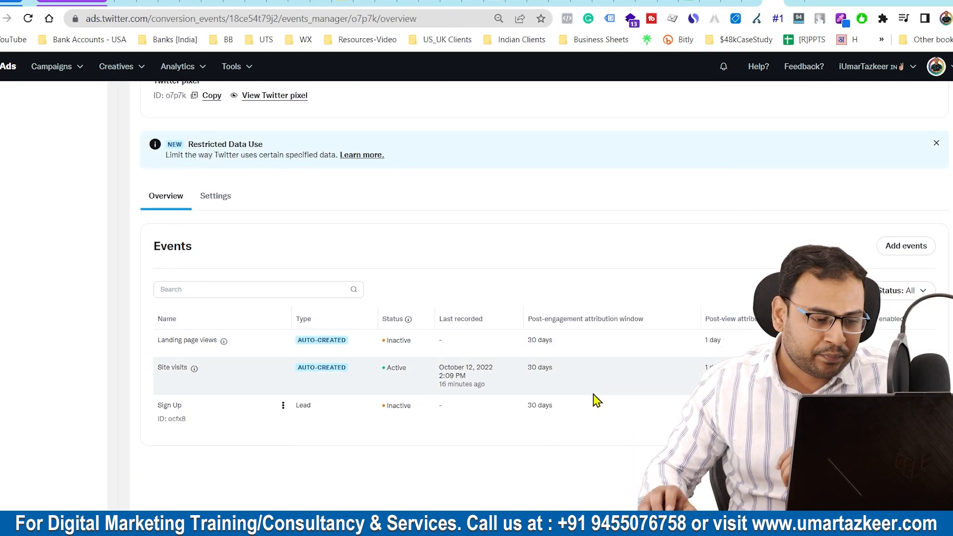
# Step: Examine the Sign Up event's type and status in the Twitter pixel's events list
pyautogui.moveTo(149, 409); pyautogui.dragTo(191, 413)
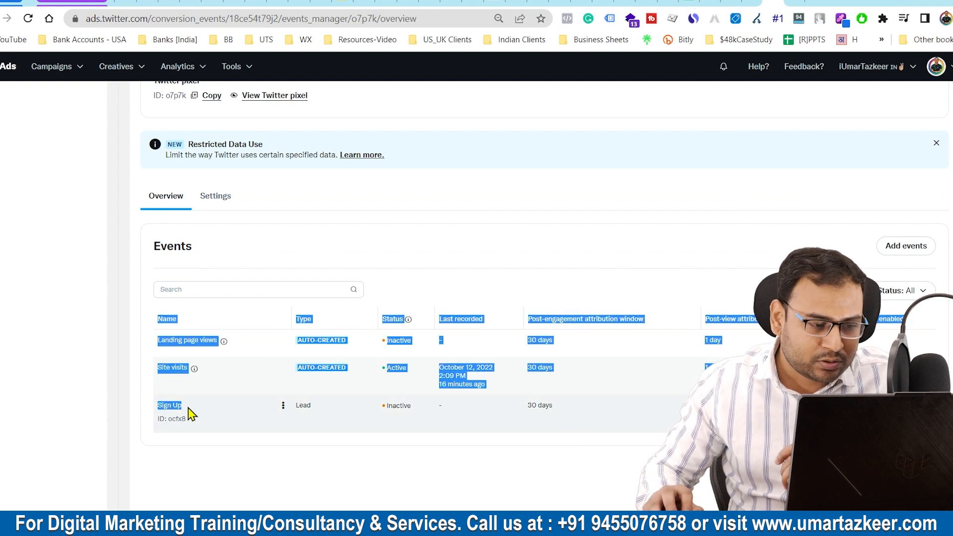
pyautogui.click(279, 452)
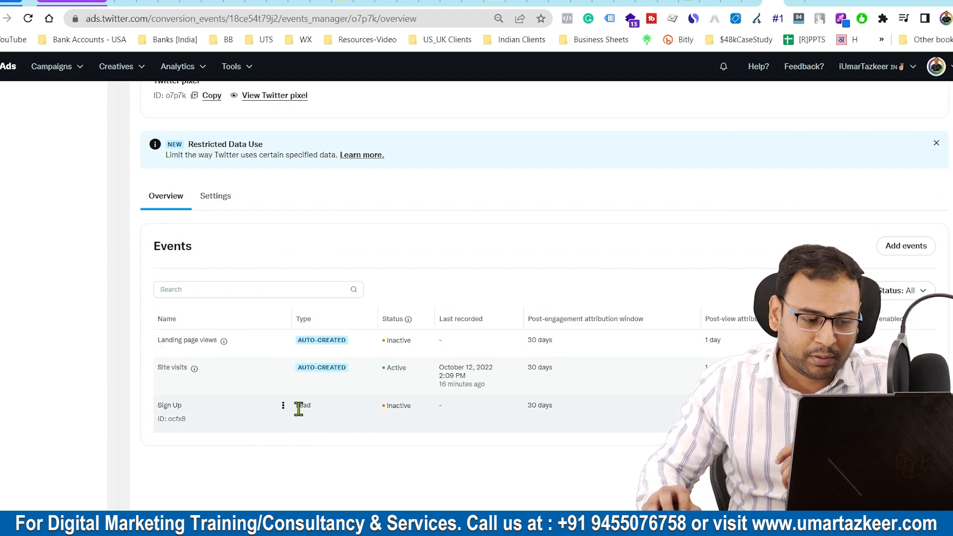
pyautogui.click(349, 430)
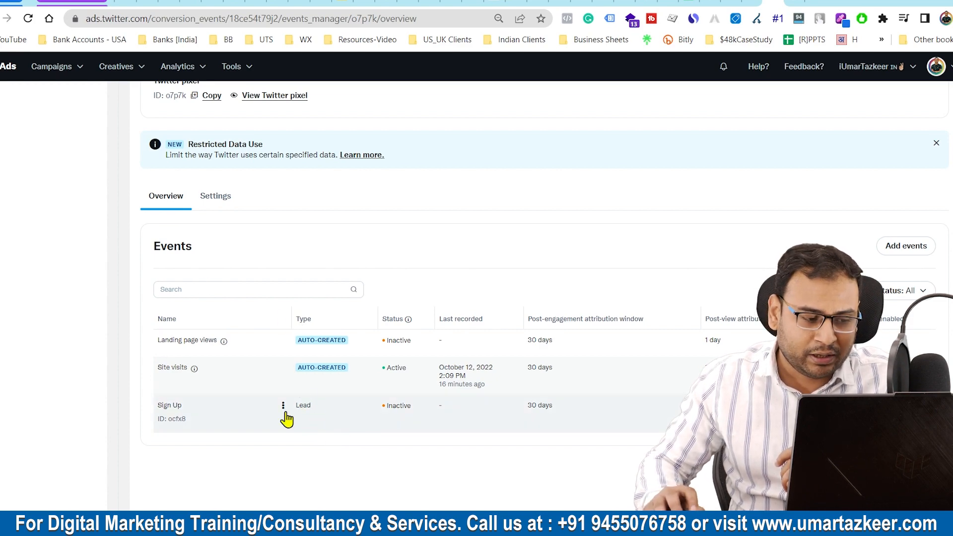
pyautogui.moveTo(154, 407); pyautogui.dragTo(182, 406)
pyautogui.click(330, 447)
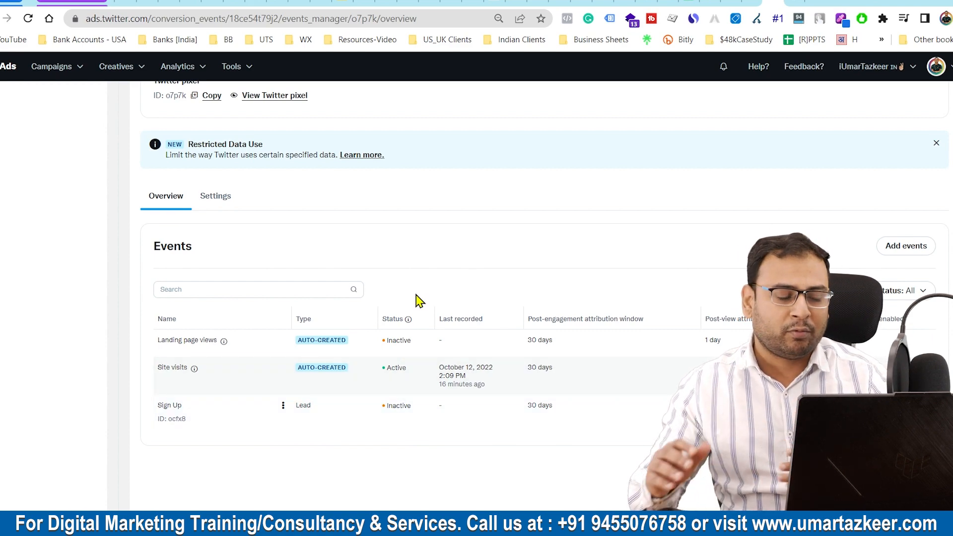
# Step: Reload the events overview and check the Site visits event's last recorded time and the Sign Up event's status, reloading again to recheck
pyautogui.click(28, 18)
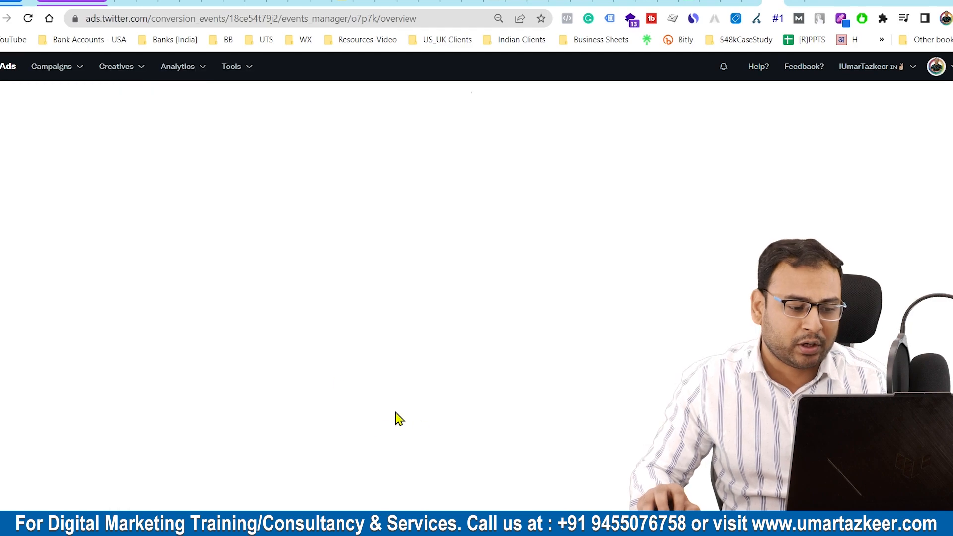
pyautogui.scroll(-2, 400, 389)
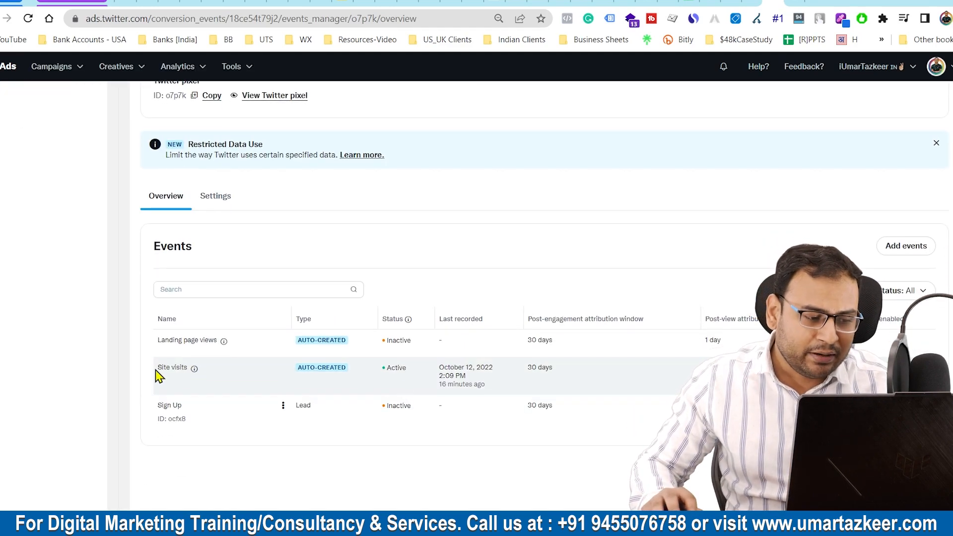
pyautogui.moveTo(502, 392); pyautogui.dragTo(437, 385)
pyautogui.click(473, 380)
pyautogui.click(500, 404)
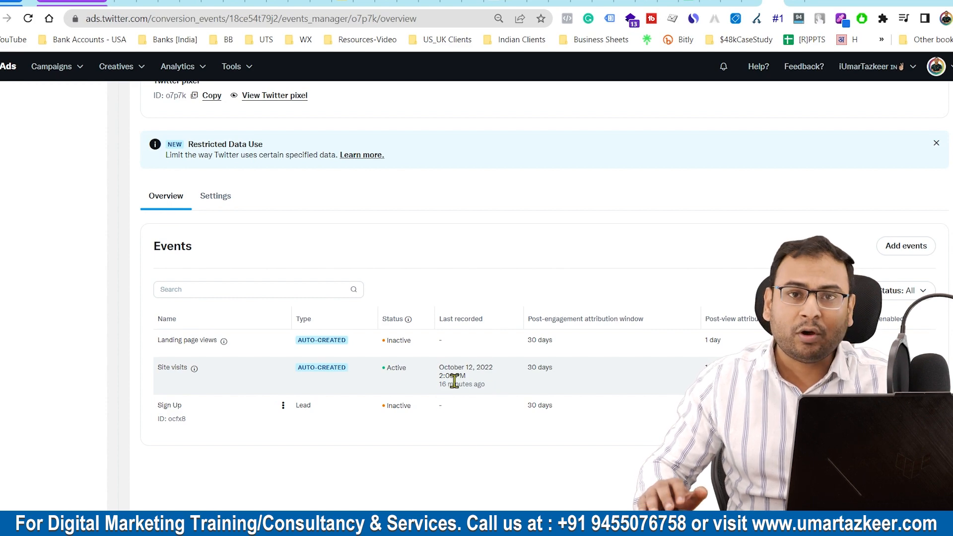
pyautogui.moveTo(490, 385); pyautogui.dragTo(439, 368)
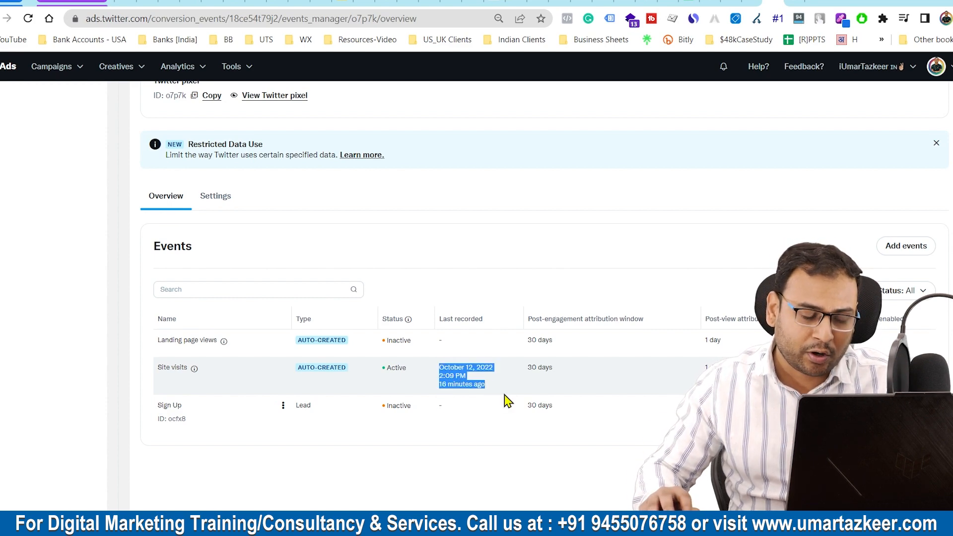
pyautogui.click(505, 394)
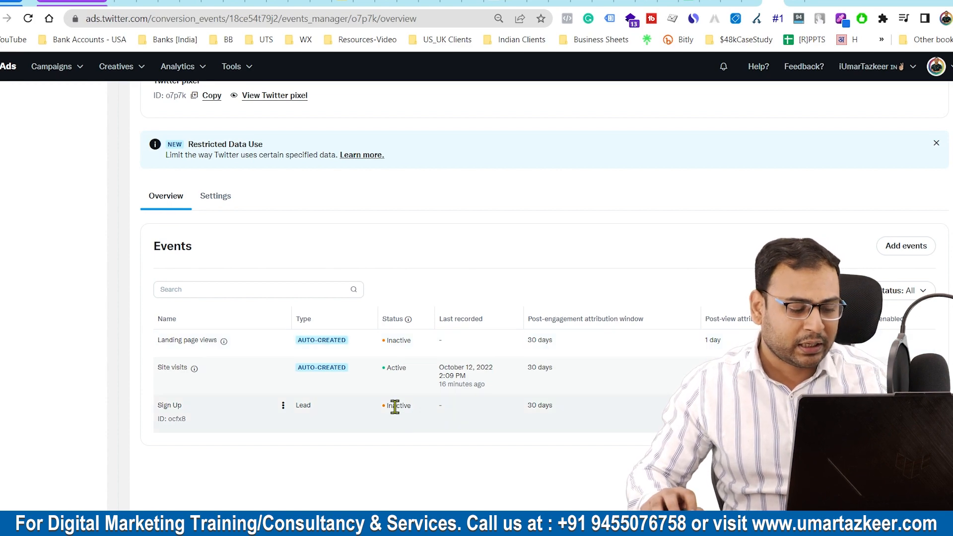
pyautogui.press('F5')
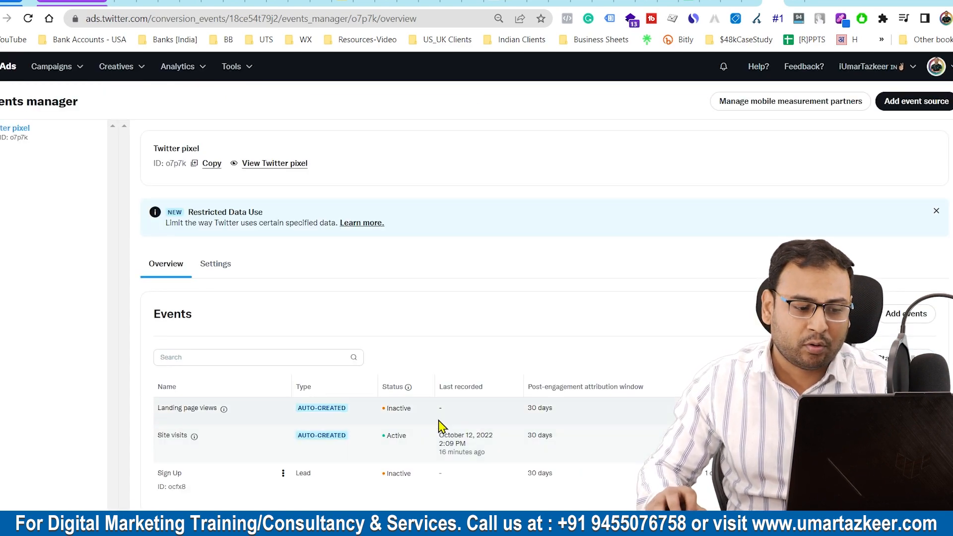
pyautogui.scroll(-2, 543, 415)
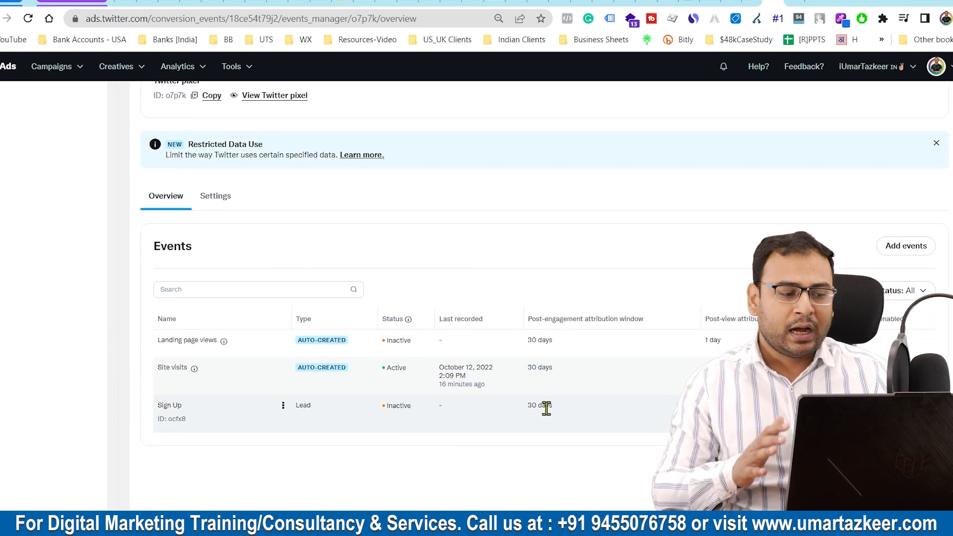